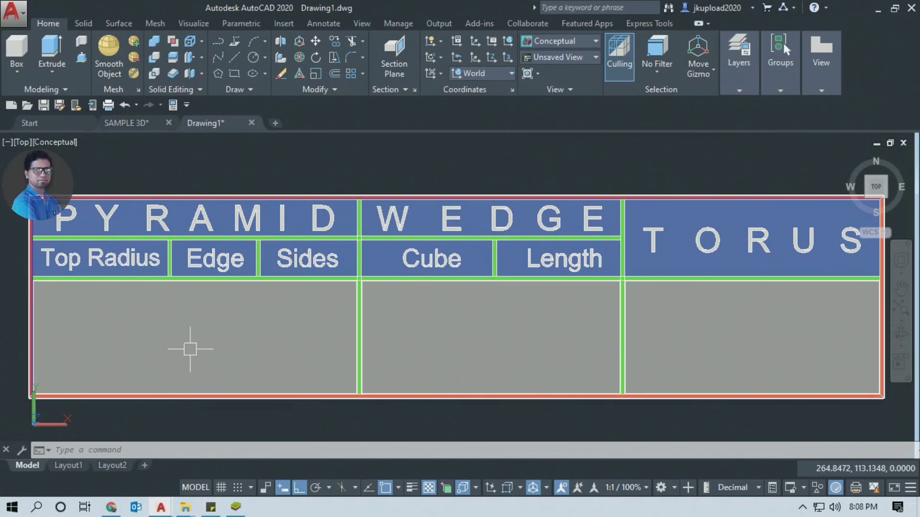
Step: Split the drawing area into two vertical viewports and set one of them to the SW Isometric view
left_click(193, 23)
left_click(207, 72)
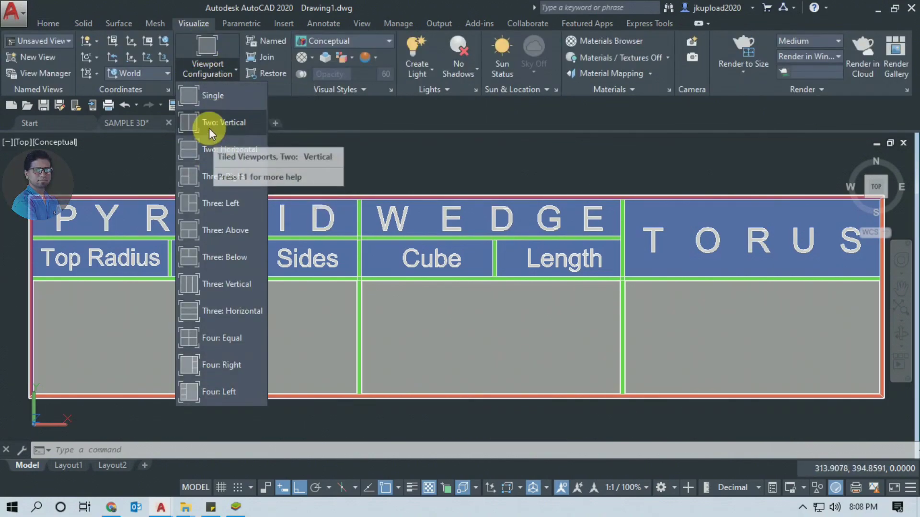
left_click(218, 123)
left_click(873, 189)
left_click(866, 196)
scroll(767, 369, "up", 5)
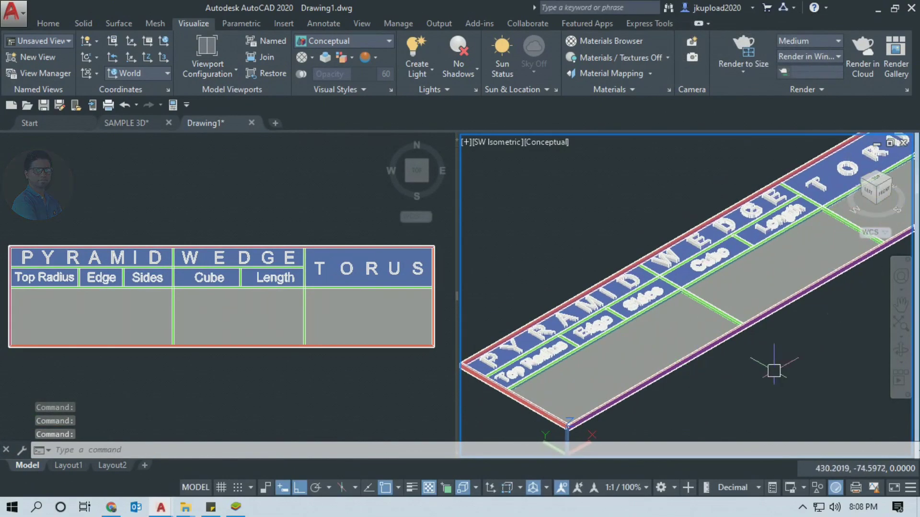
Step: Draw a four-sided pyramid in the Top viewport below the Top Radius heading, with a base radius of about 29 and a height of 100
left_click(358, 409)
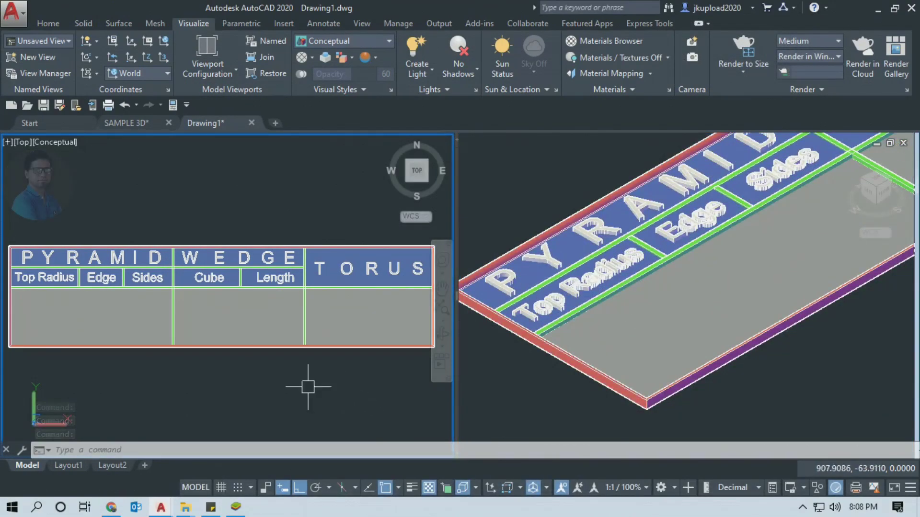
scroll(181, 314, "up", 1)
scroll(110, 247, "up", 3)
middle_click_drag(110, 246, 187, 253)
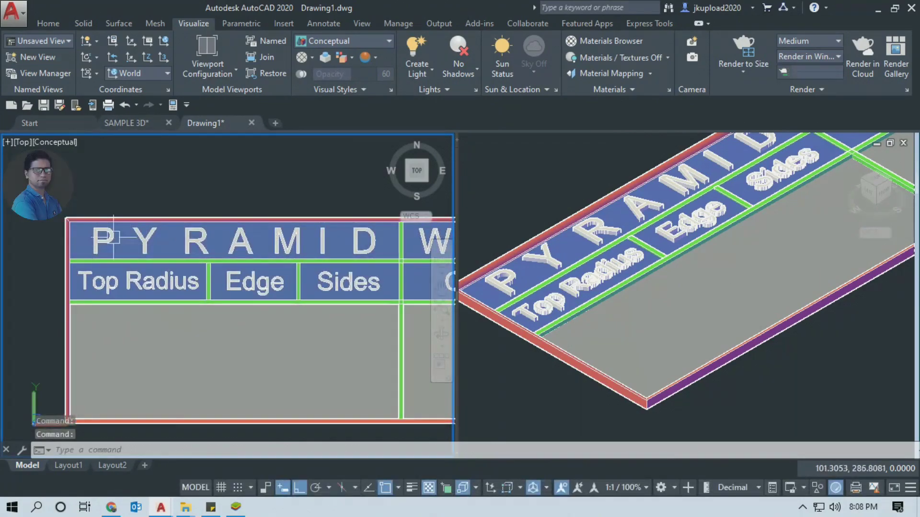
middle_click_drag(230, 354, 199, 347)
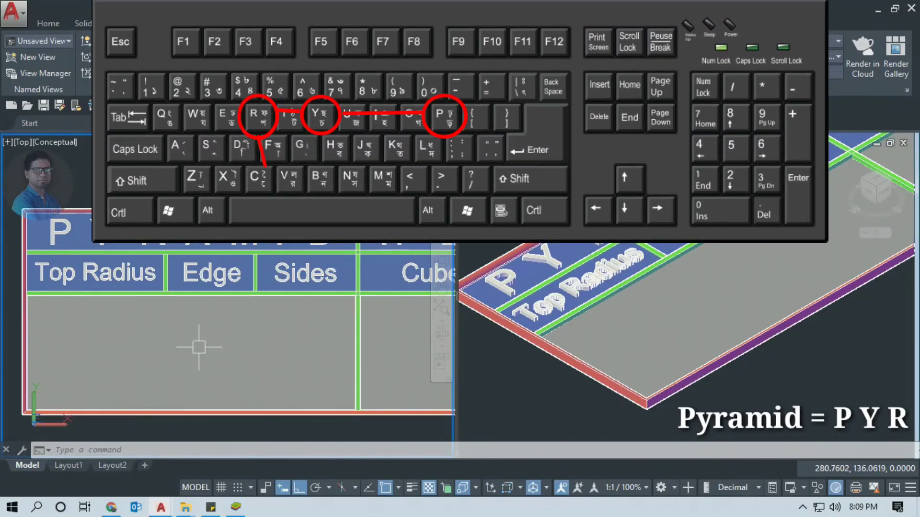
type("PYR")
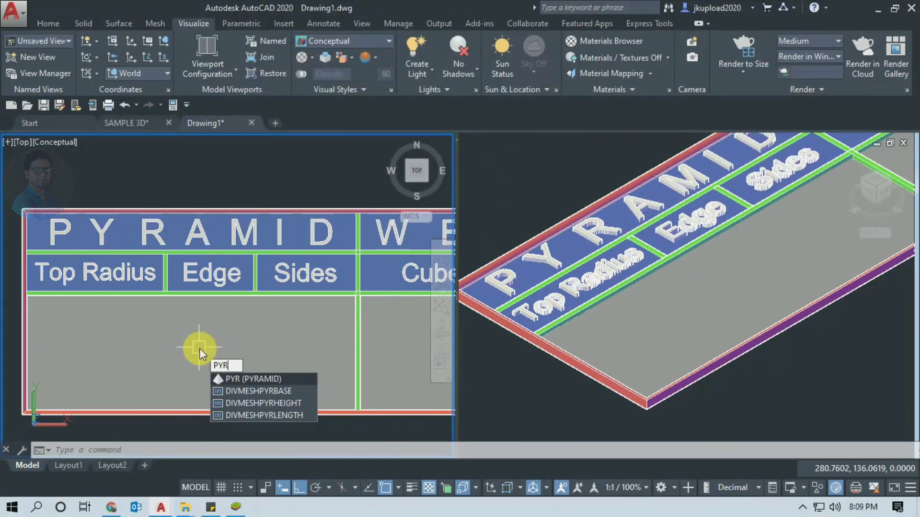
key("Return")
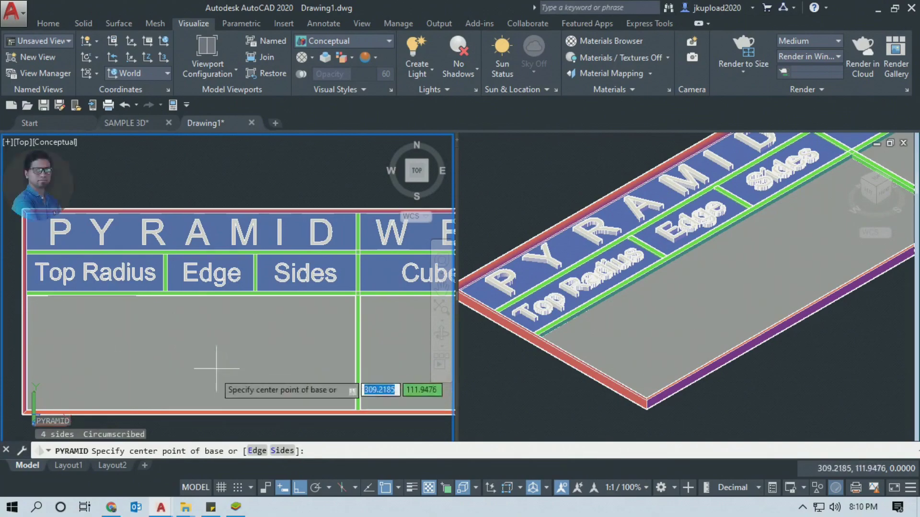
left_click(81, 459)
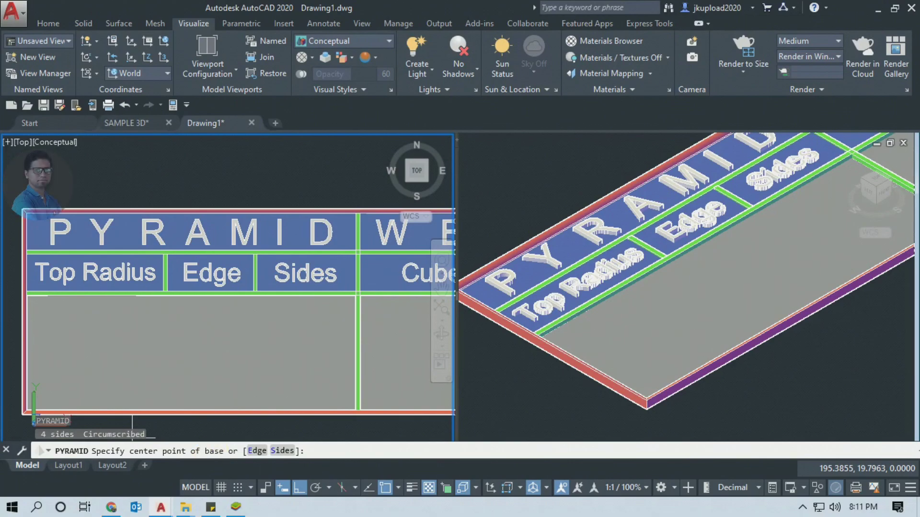
middle_click_drag(253, 357, 271, 351)
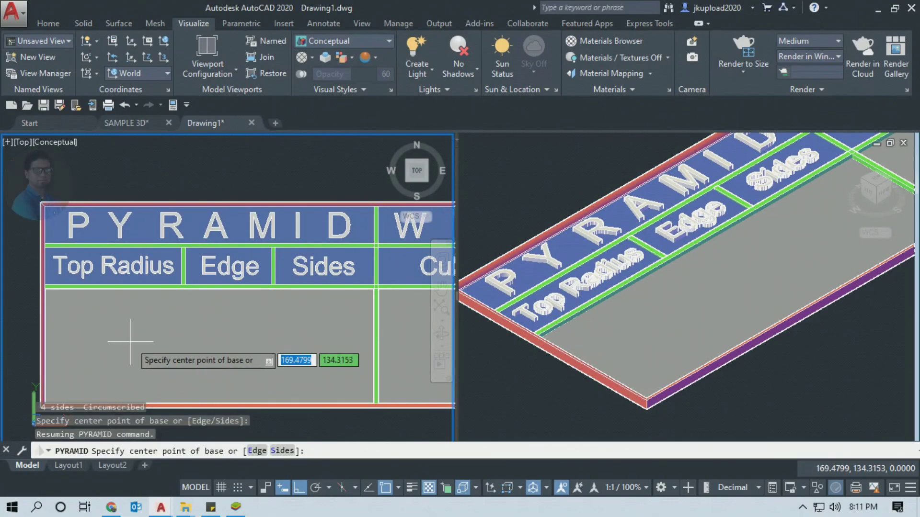
left_click(106, 339)
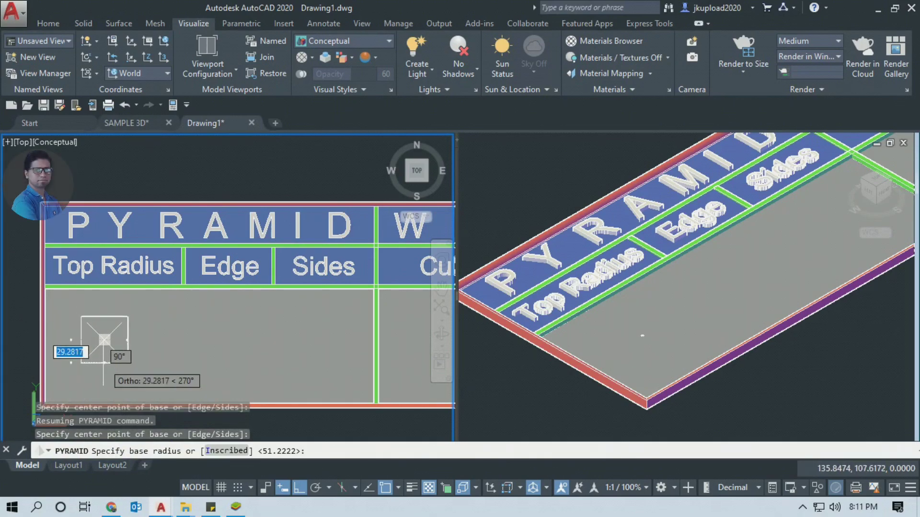
left_click(104, 363)
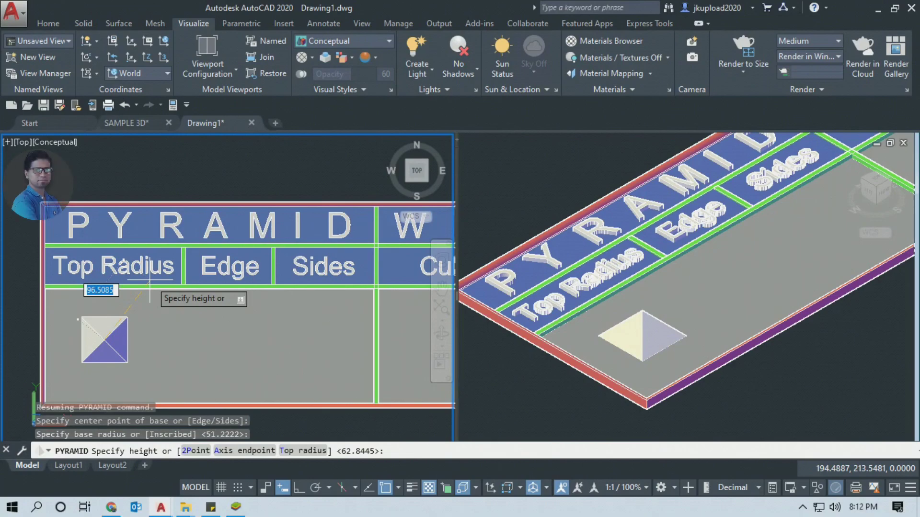
type("100")
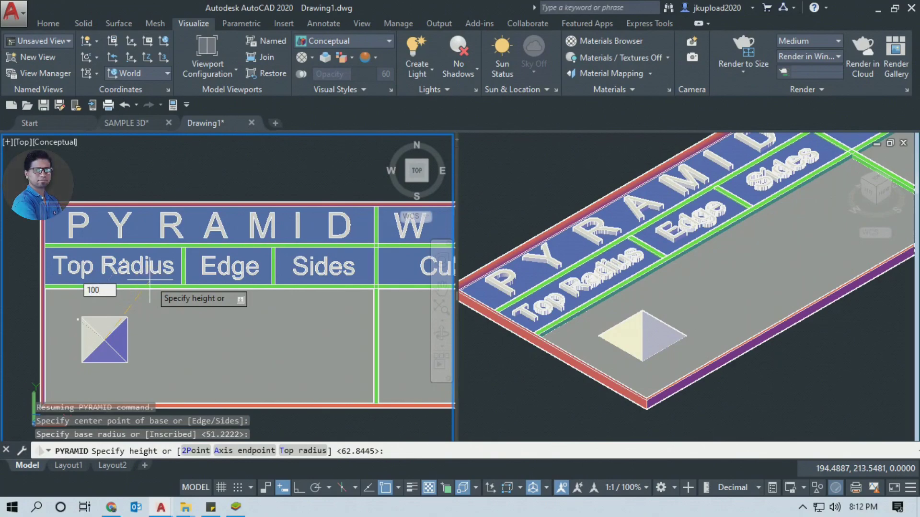
key("Return")
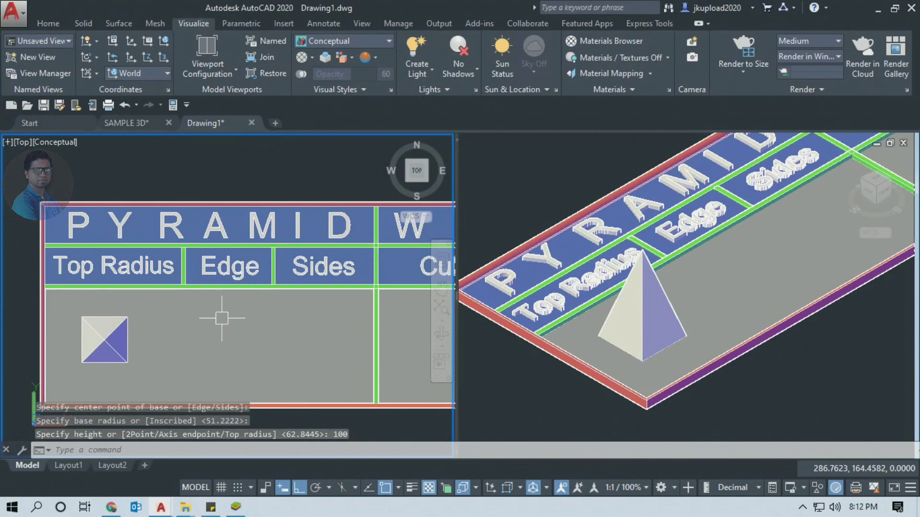
Step: Begin a second pyramid beside the first in the Top viewport, with a circumscribed base radius of about 42
left_click(739, 382)
middle_click_drag(739, 382, 765, 386, "shift")
scroll(714, 333, "up", 5)
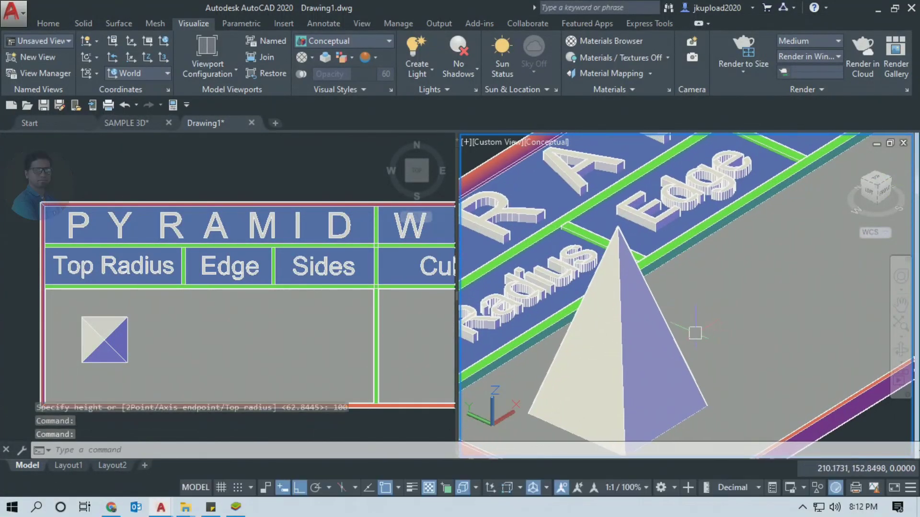
scroll(695, 332, "down", 3)
middle_click_drag(704, 338, 755, 328, "shift")
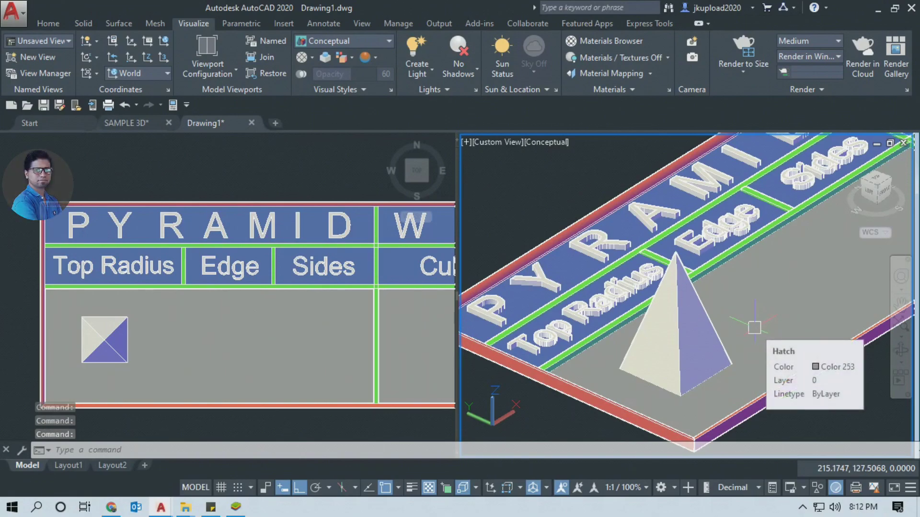
left_click(338, 335)
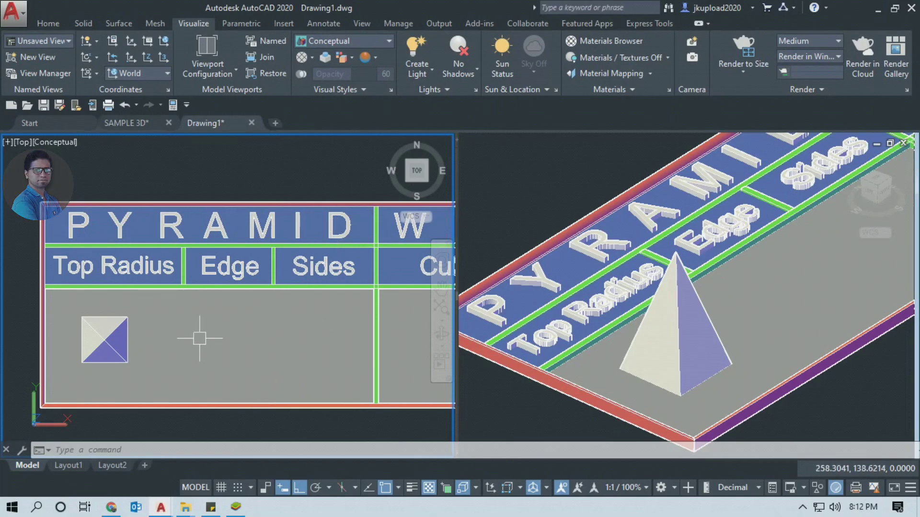
type("PYR")
key("Return")
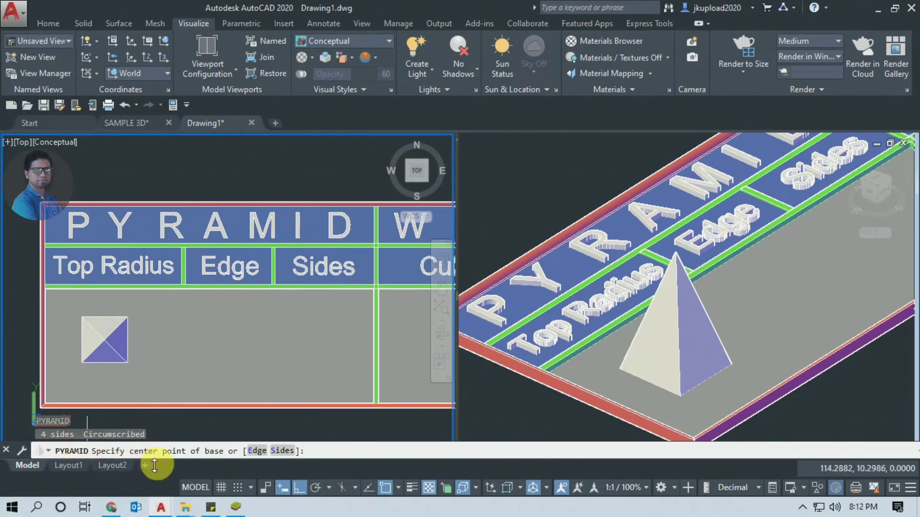
left_click(173, 329)
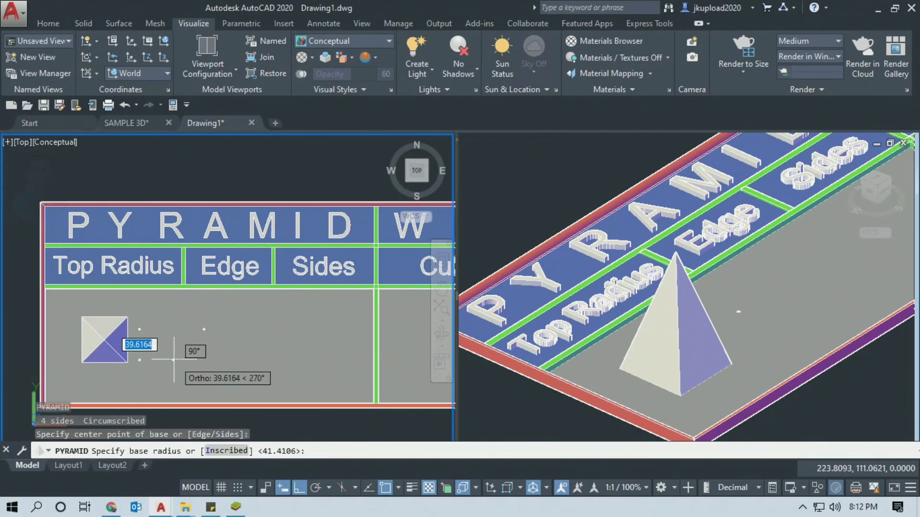
scroll(173, 357, "up", 2)
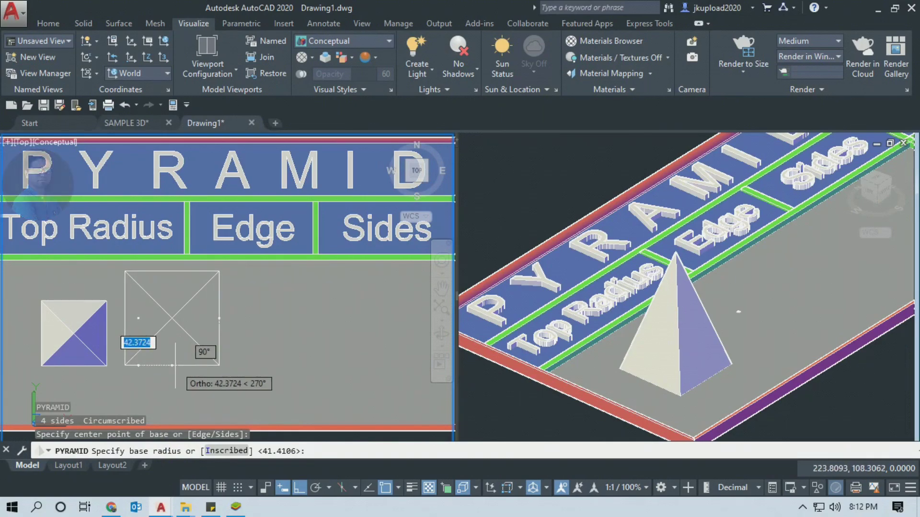
left_click(174, 365)
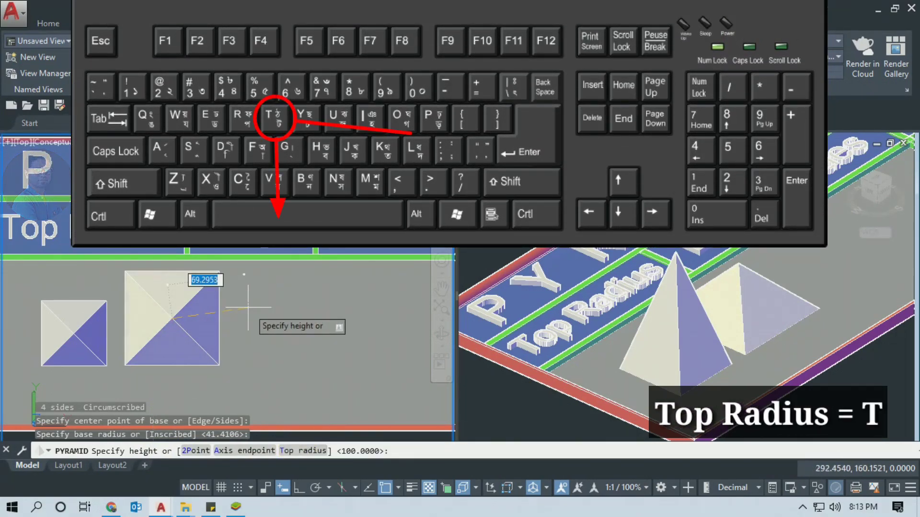
Step: Finish the second pyramid as a frustum using the Top radius option, with a top smaller than its base and a height of 150
type("T")
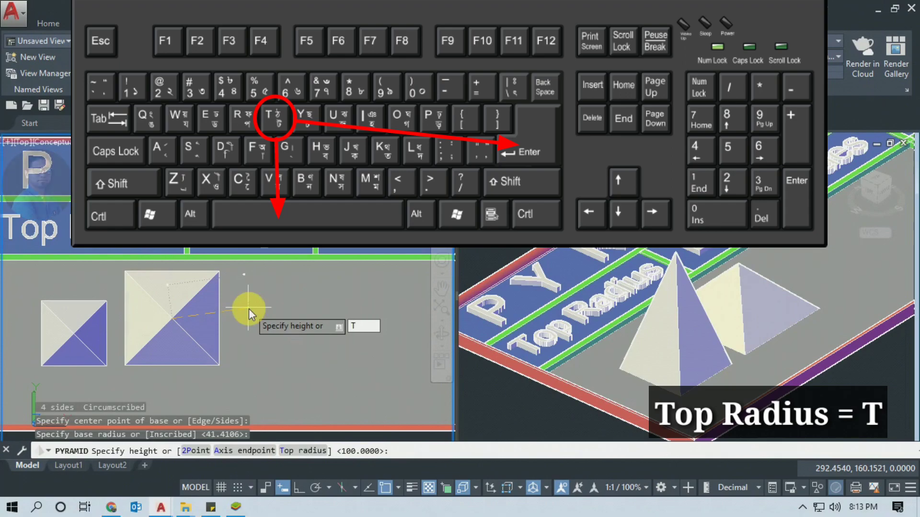
key("Return")
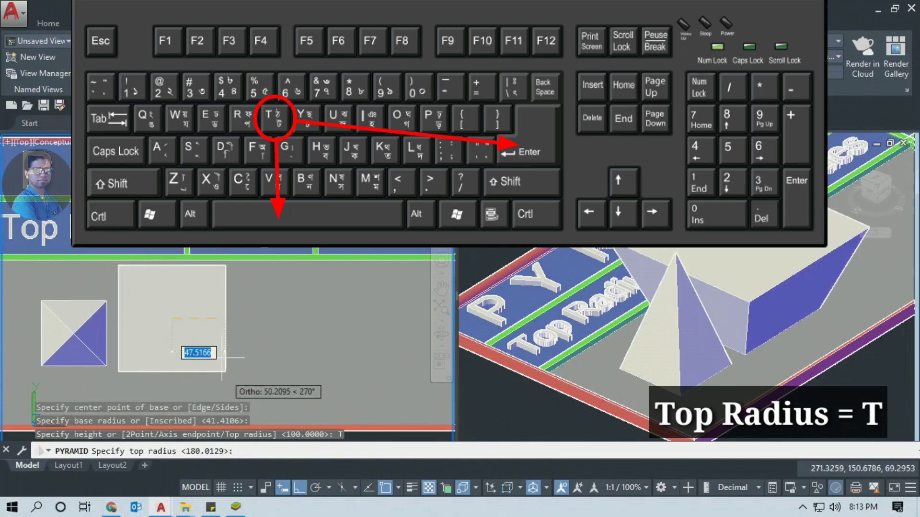
middle_click_drag(222, 357, 286, 264)
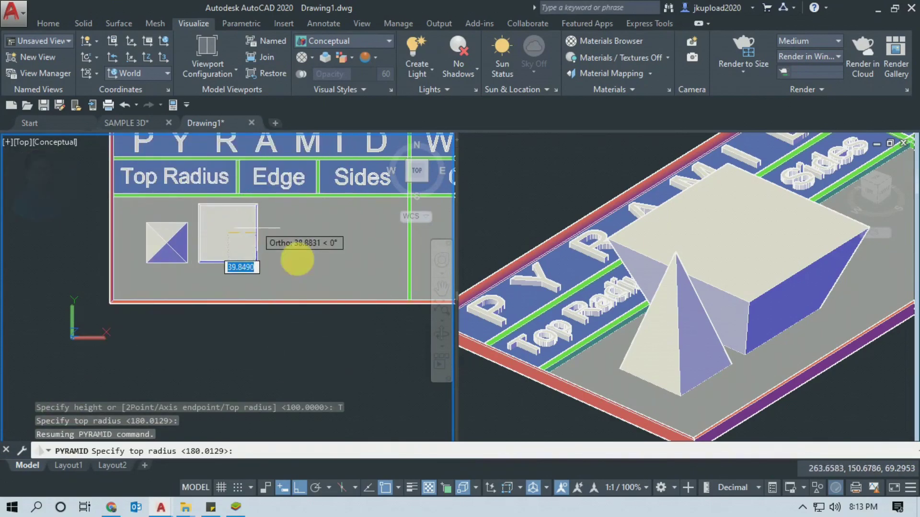
scroll(297, 259, "down", 3)
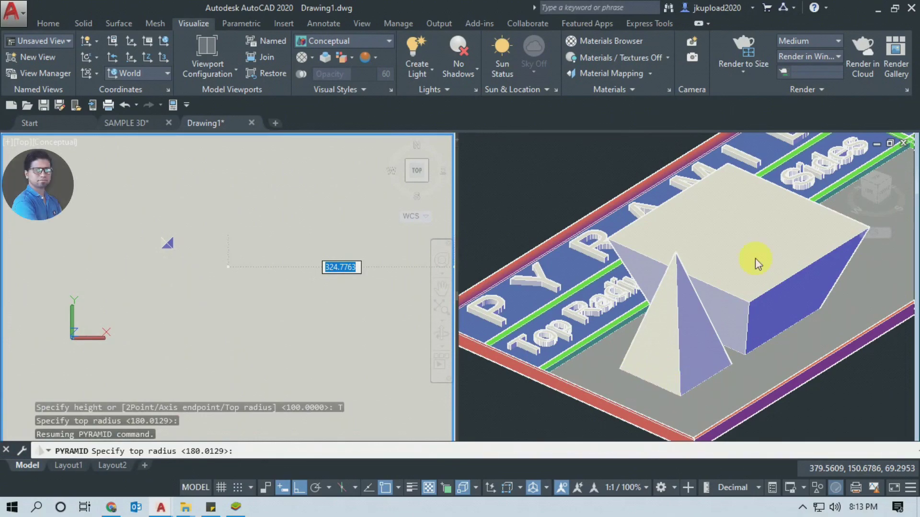
scroll(168, 246, "up", 5)
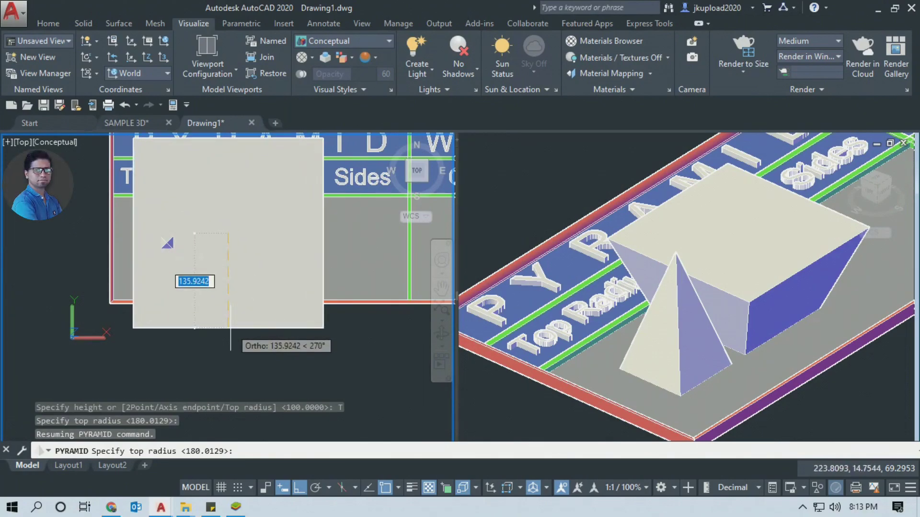
left_click(231, 251)
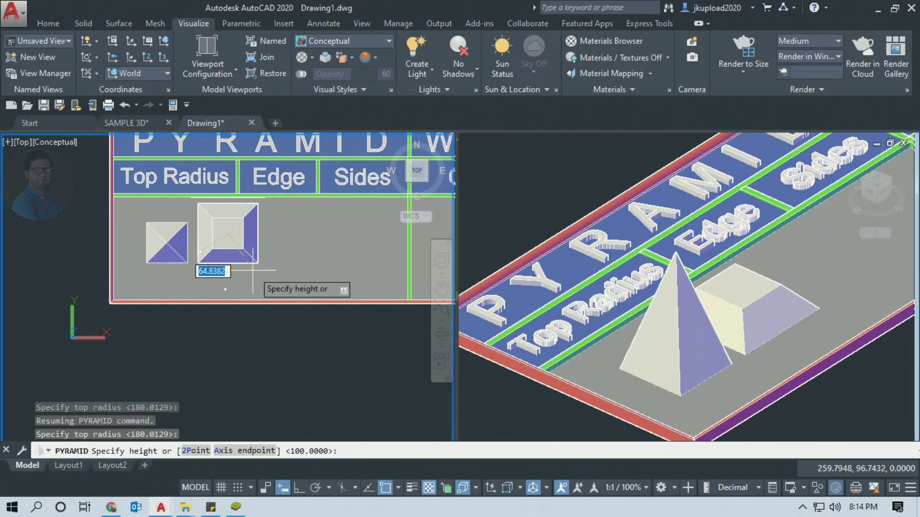
type("50")
key("Return")
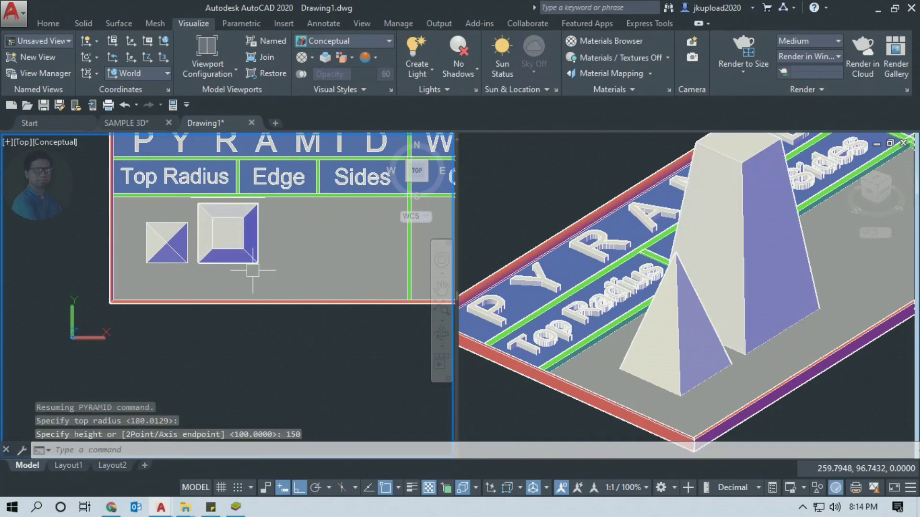
Step: Move both pyramids together along the board toward the outer edge at its Top Radius end
scroll(773, 326, "up", 4)
middle_click_drag(766, 350, 623, 374)
left_click_drag(728, 407, 645, 371)
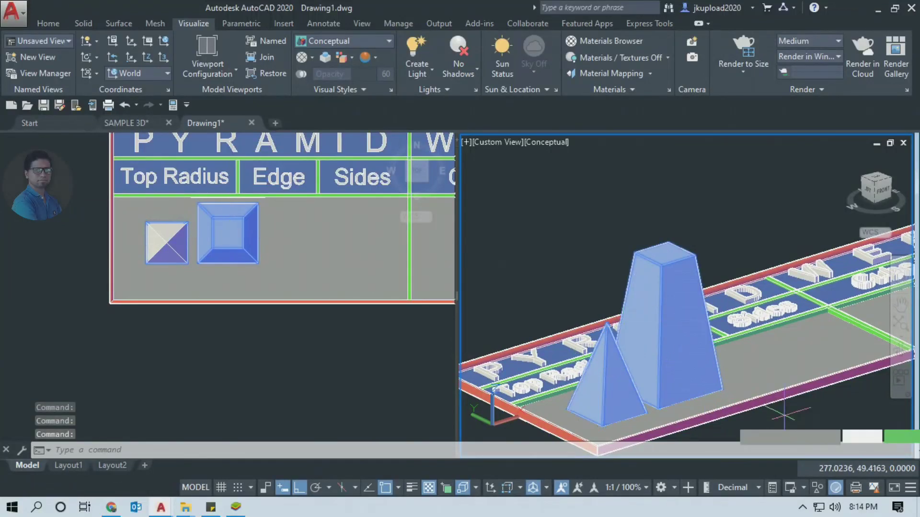
type("m")
key("Return")
left_click(637, 326)
left_click(757, 412)
middle_click_drag(659, 391, 701, 406)
left_click_drag(644, 371, 723, 411)
type("m")
key("Return")
left_click(708, 365)
left_click(691, 400)
middle_click_drag(741, 392, 795, 388, "shift")
Step: Begin a four-sided pyramid with the Edge option in the Top viewport, placing one base edge horizontally beside the frustum below the Edge heading
left_click(353, 391)
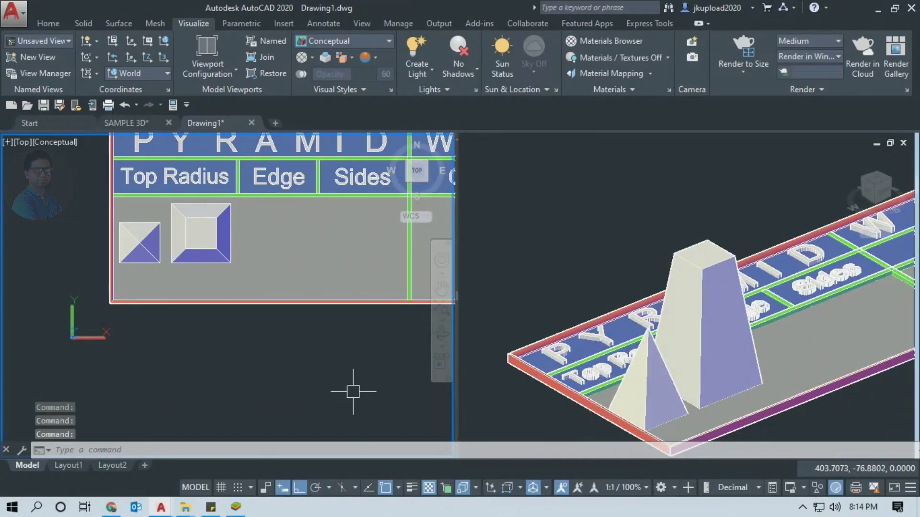
middle_click_drag(353, 391, 342, 437)
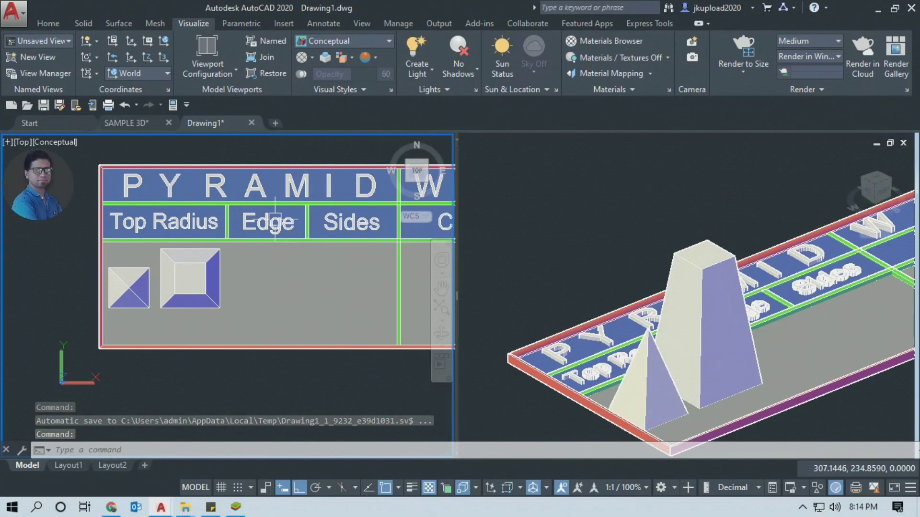
left_click(300, 305)
key("Escape")
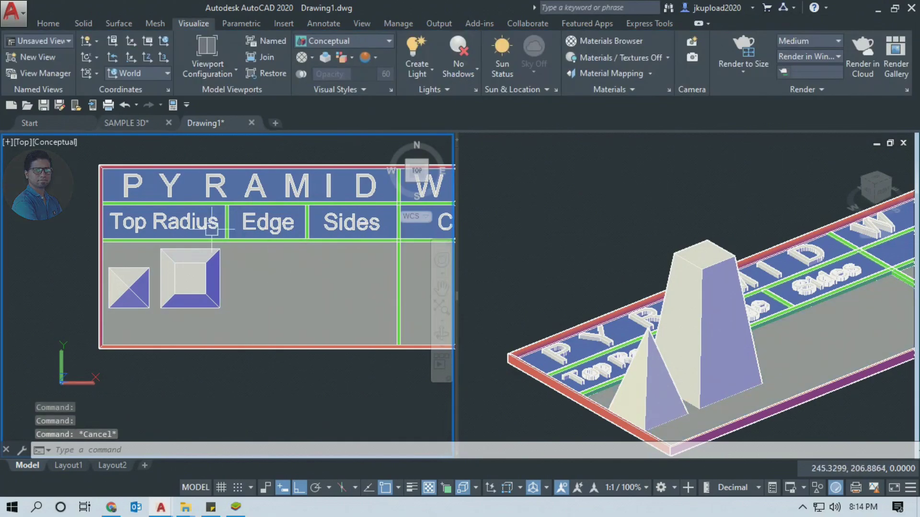
type("PU")
key("BackSpace")
type("YR")
key("Return")
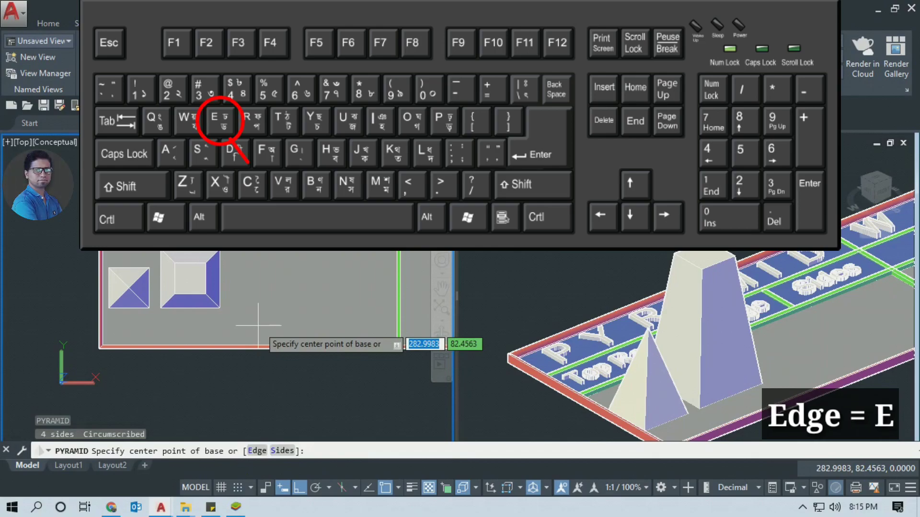
type("E")
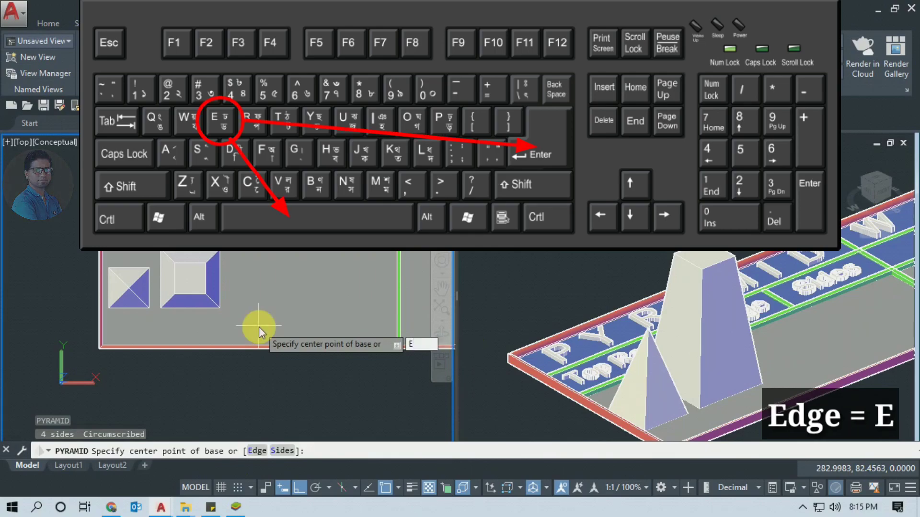
key("Return")
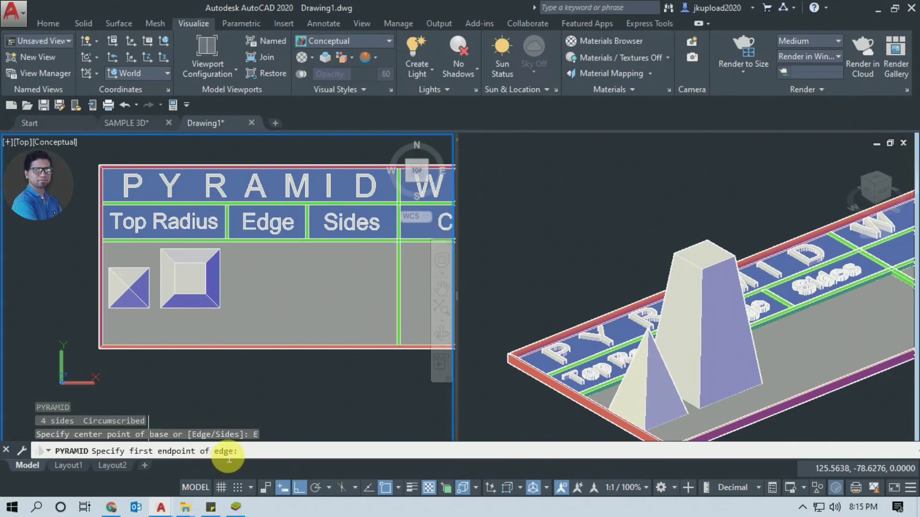
scroll(251, 297, "up", 1)
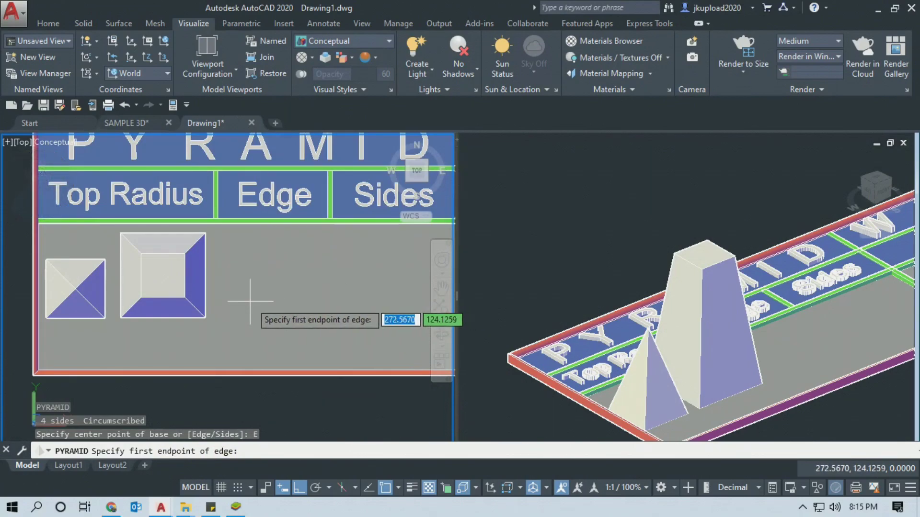
left_click(250, 302)
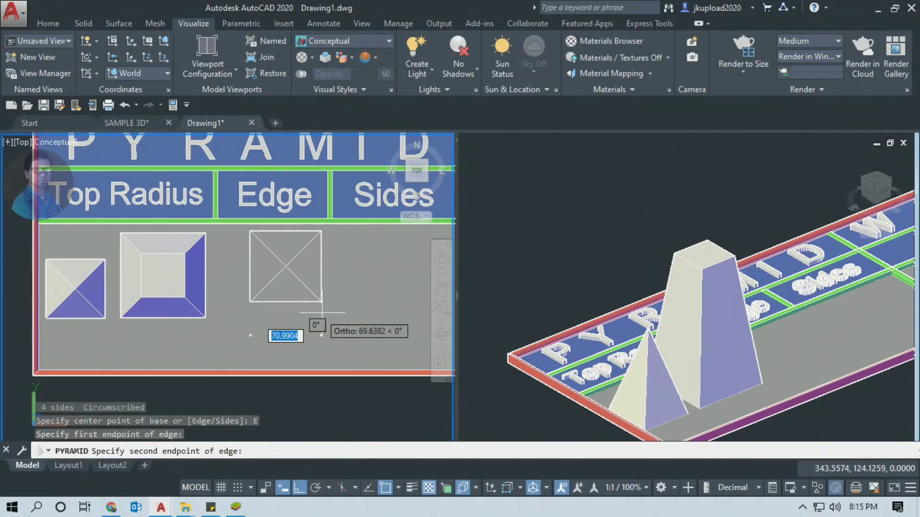
middle_click_drag(335, 314, 225, 311)
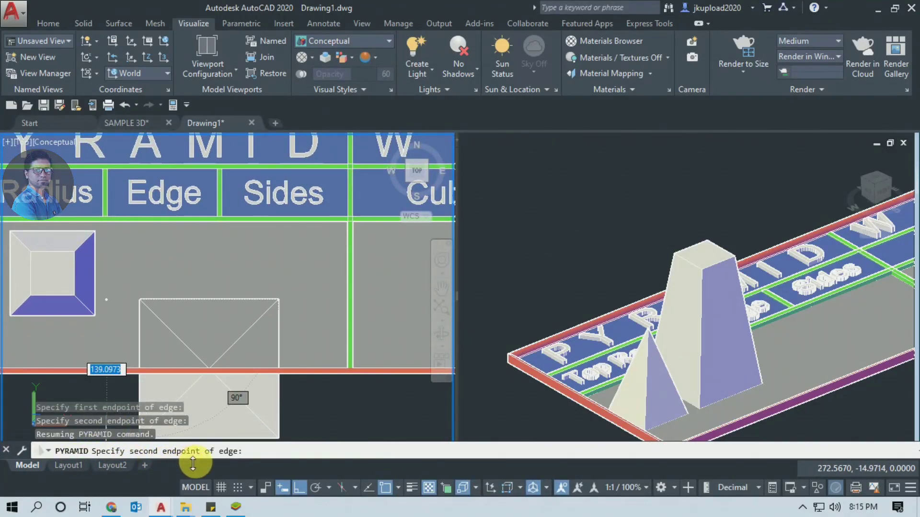
left_click(206, 305)
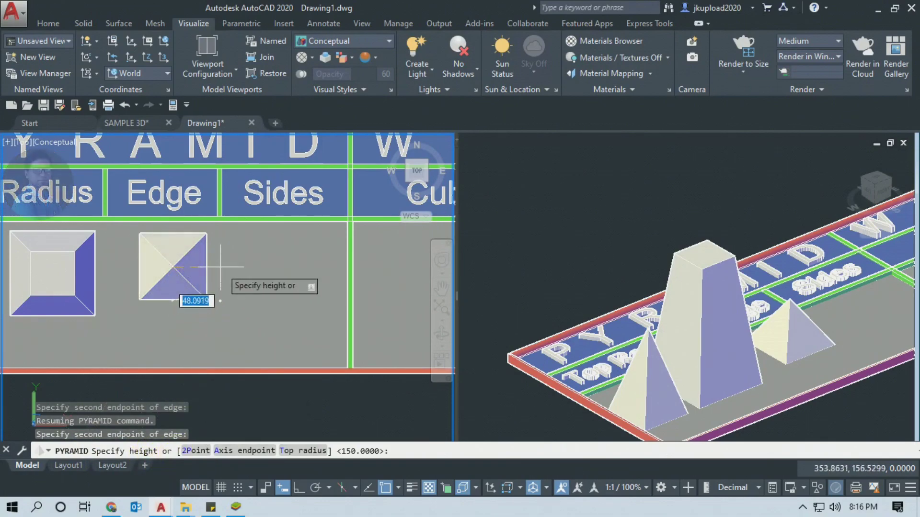
Step: Finish the Edge pyramid with a height of 80 and view it up close in the 3D viewport
middle_click_drag(205, 328, 249, 323)
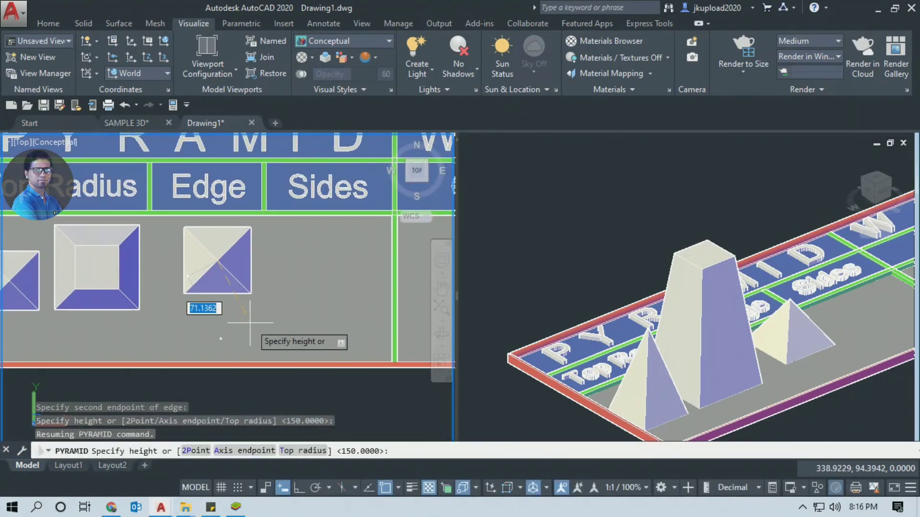
type("80")
key("Return")
middle_click_drag(795, 350, 694, 396, "shift")
scroll(722, 388, "up", 3)
scroll(782, 310, "up", 3)
middle_click_drag(782, 310, 668, 394, "shift")
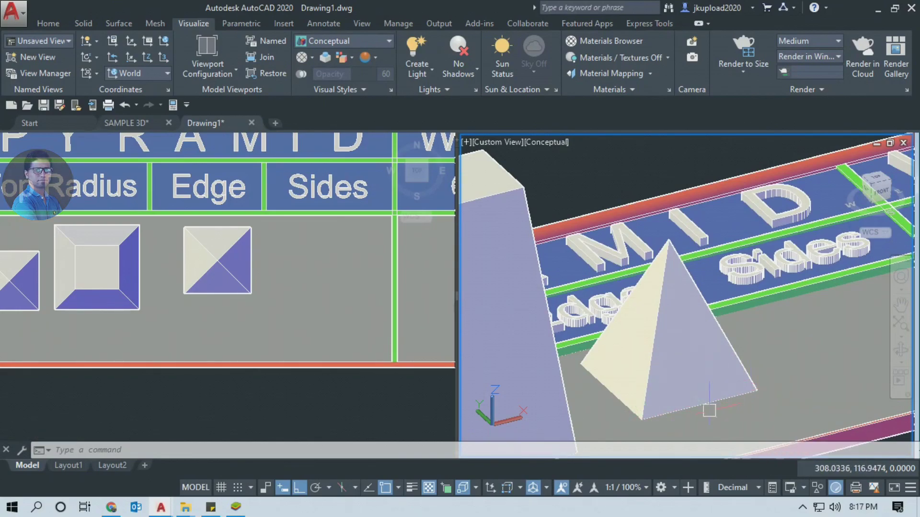
Step: Move the Edge pyramid along the board toward the frustum, leaving only a small gap between them
scroll(709, 410, "down", 3)
middle_click_drag(704, 379, 670, 356, "shift")
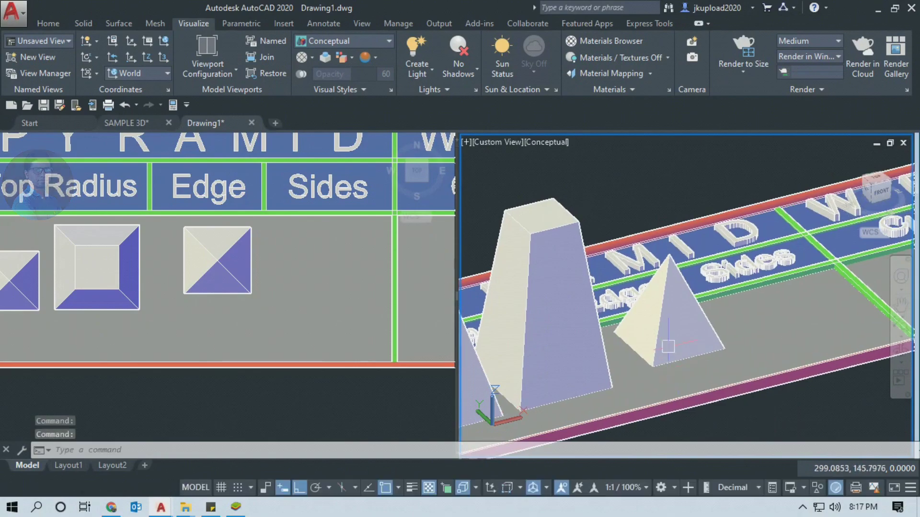
left_click(670, 354)
type("m")
key("Return")
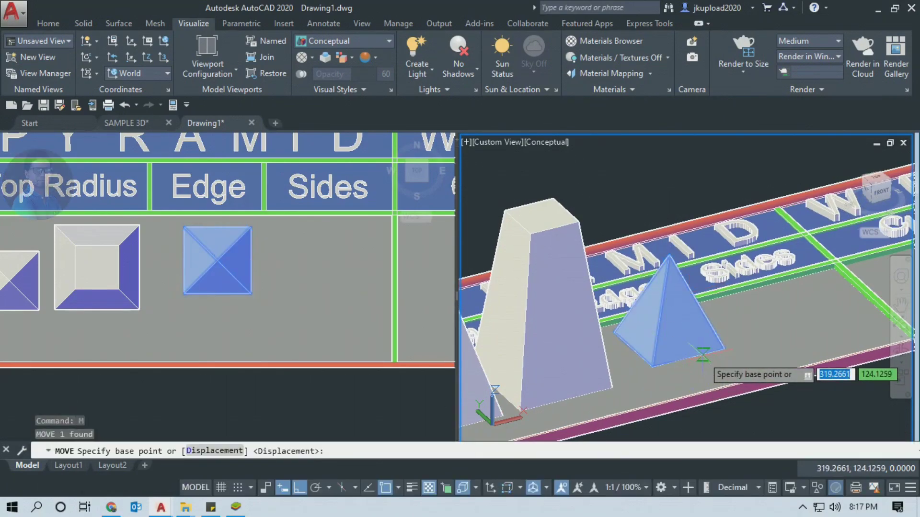
left_click(702, 354)
left_click(660, 363)
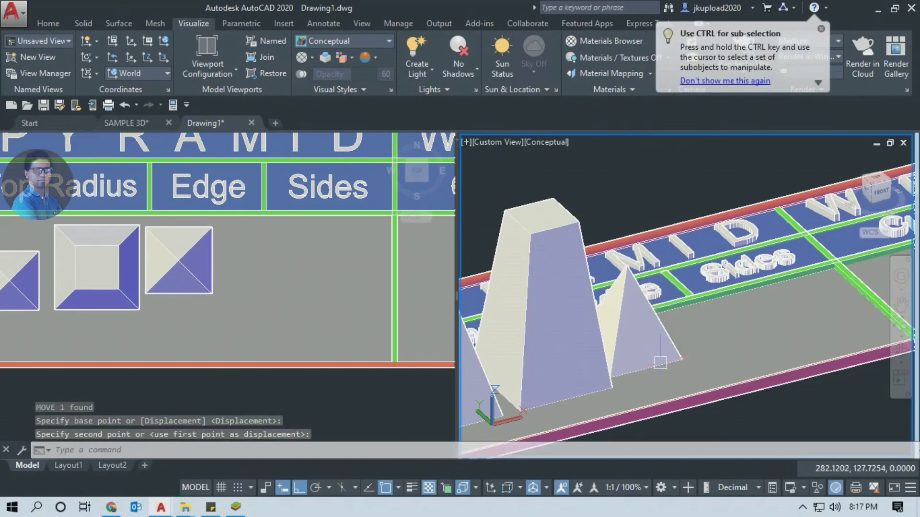
scroll(714, 342, "down", 3)
scroll(712, 343, "up", 3)
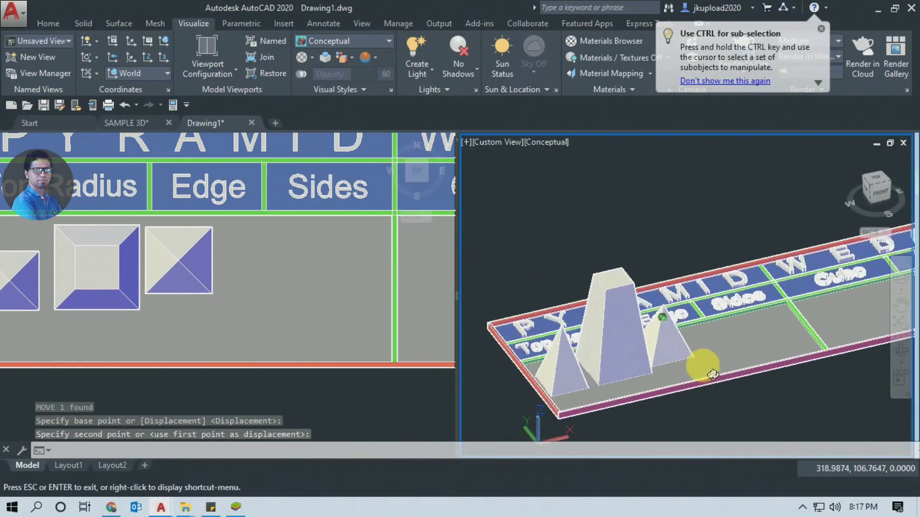
middle_click_drag(698, 366, 662, 316, "shift")
Step: Begin another pyramid from the Top viewport and use the Sides option to set its number of sides to 8
left_click(341, 387)
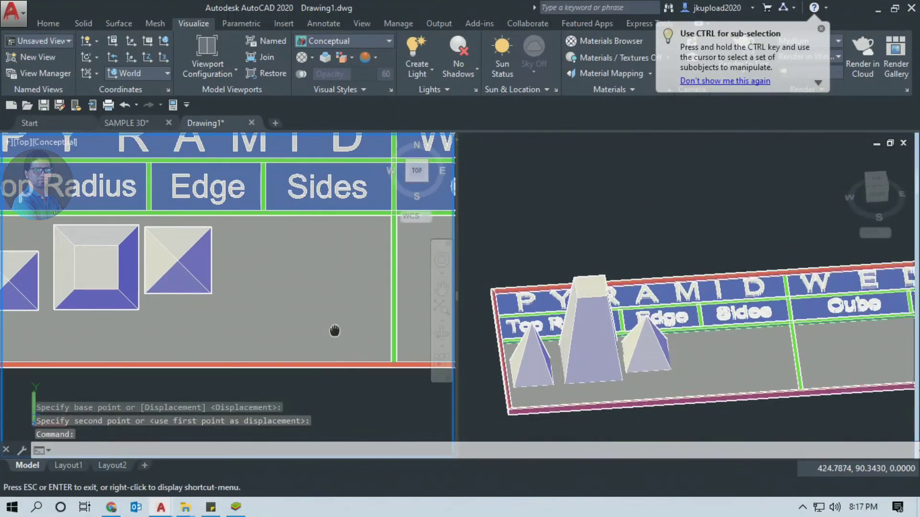
middle_click_drag(334, 329, 333, 352)
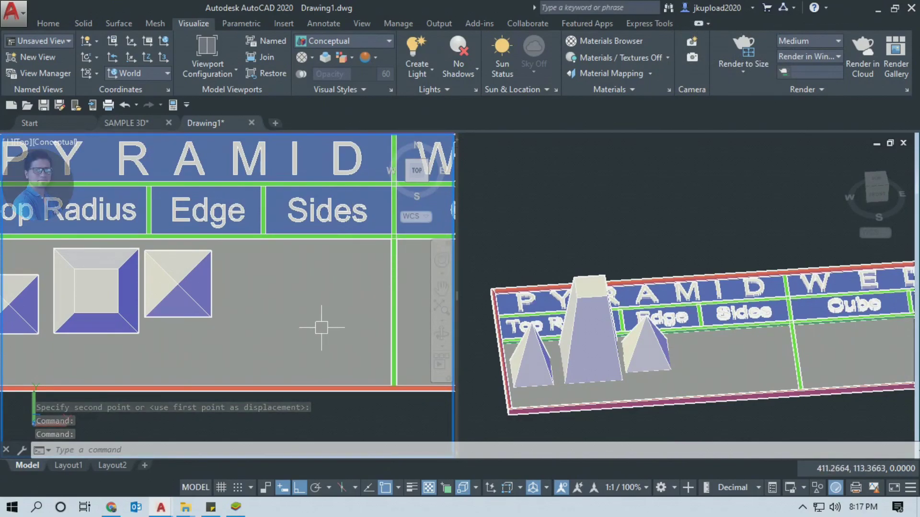
scroll(307, 322, "down", 2)
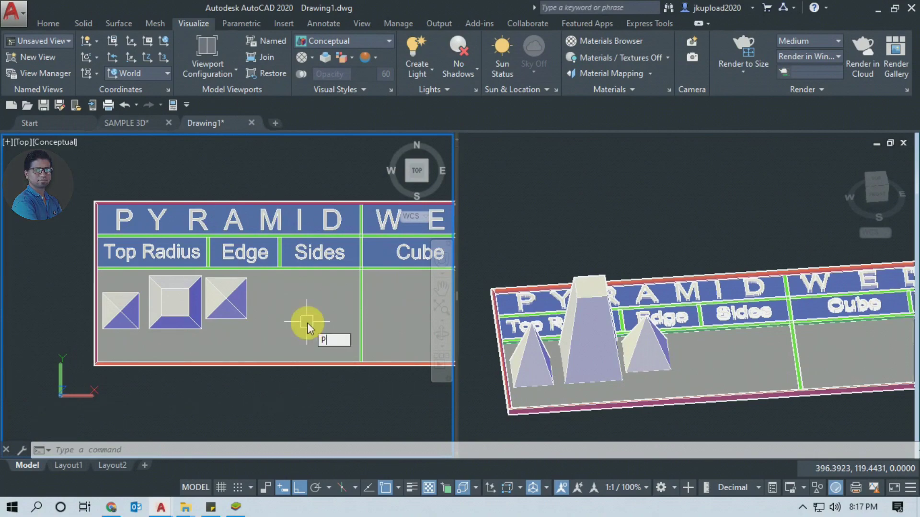
type("YR")
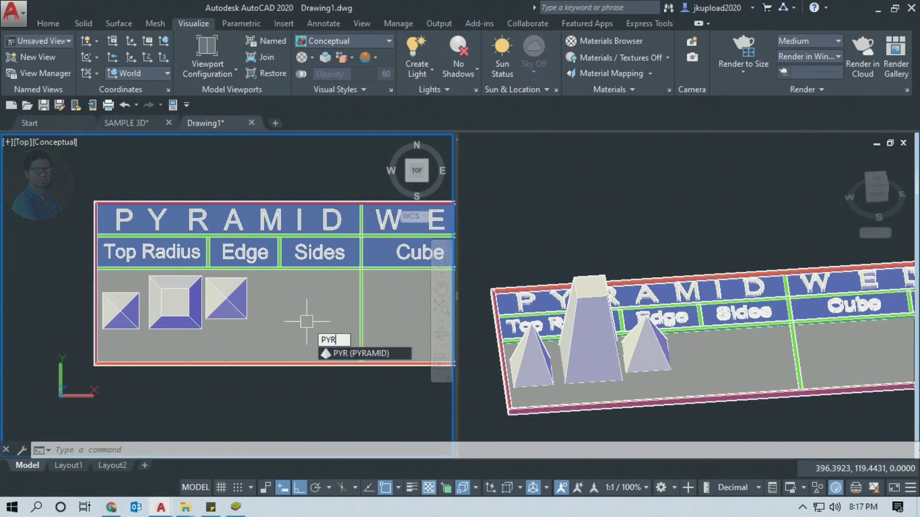
key("Return")
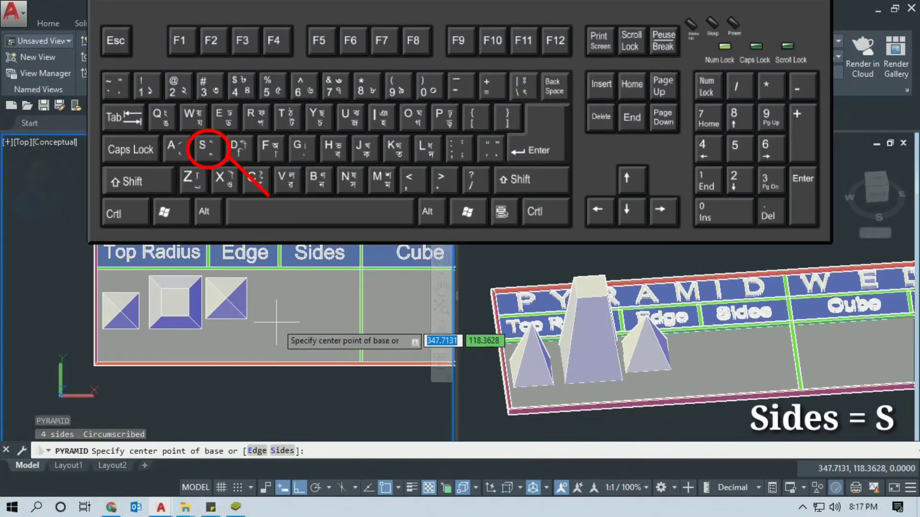
type("S")
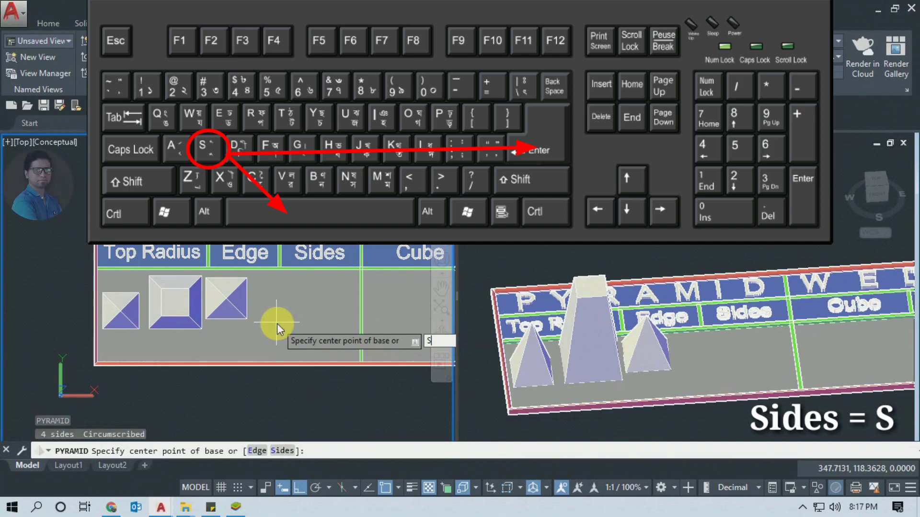
key("Return")
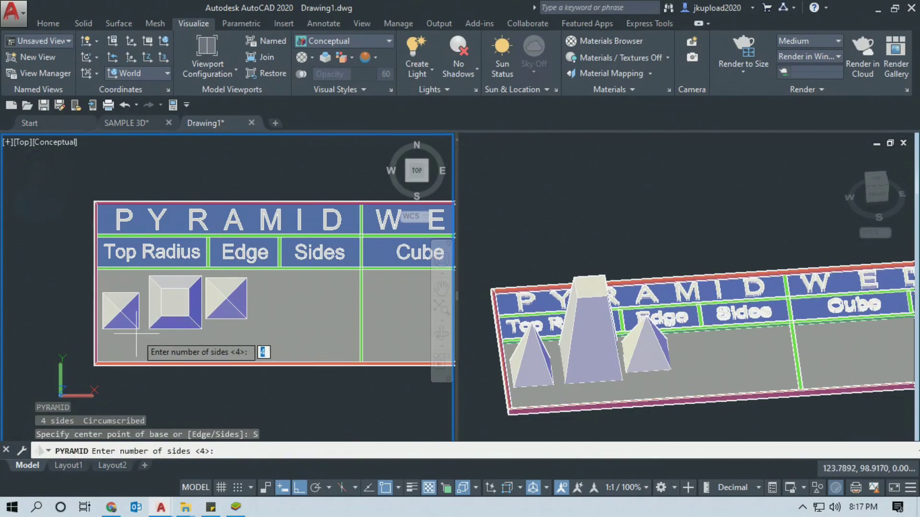
scroll(138, 338, "up", 4)
scroll(146, 340, "up", 2)
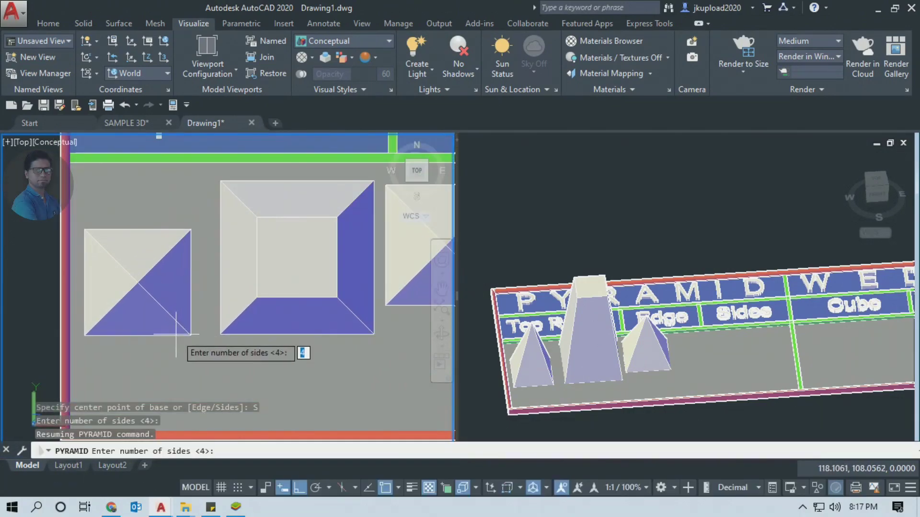
scroll(146, 338, "up", 2)
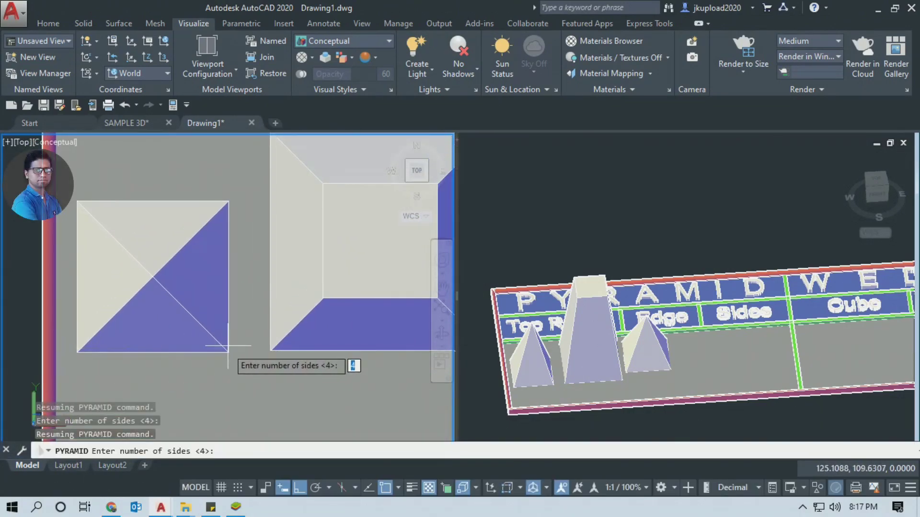
scroll(164, 349, "down", 4)
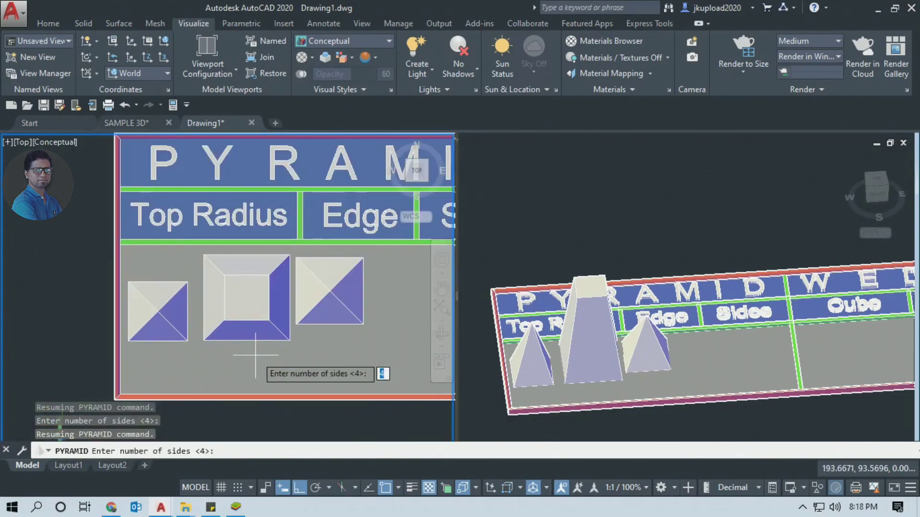
scroll(257, 369, "up", 2)
middle_click_drag(268, 349, 254, 348)
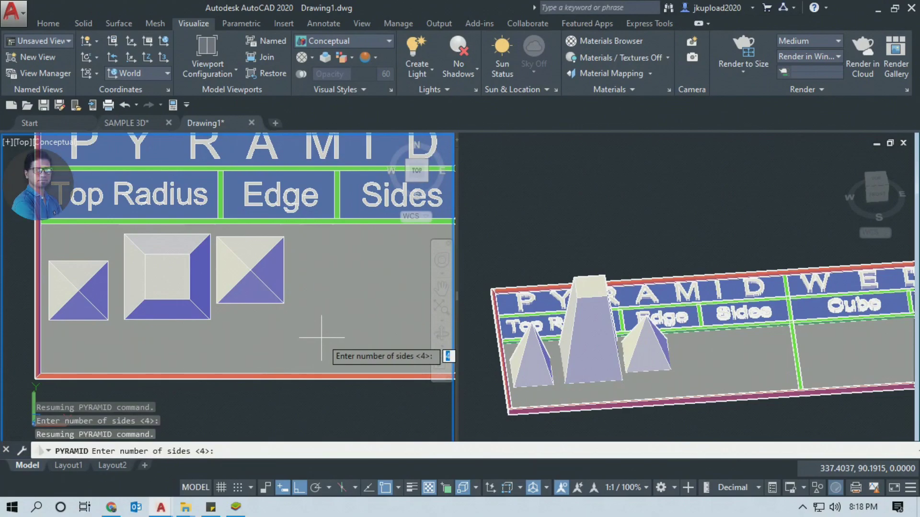
left_click(231, 455)
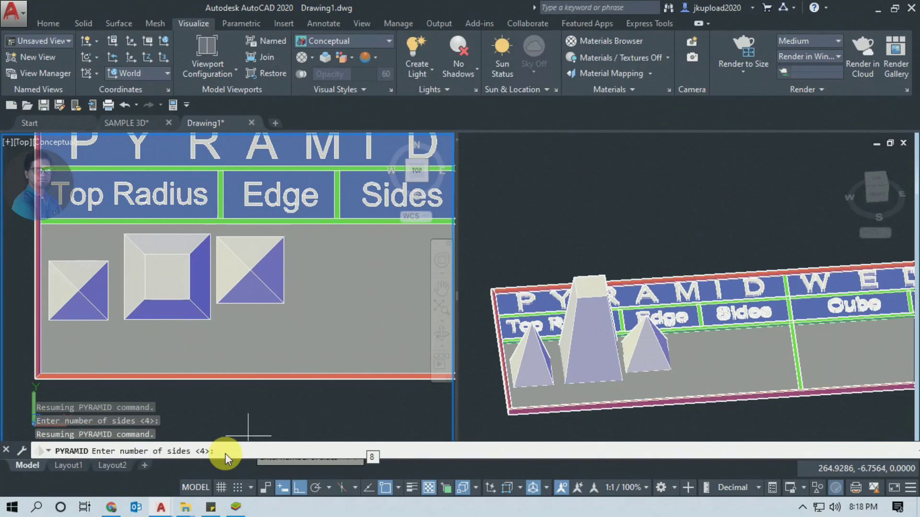
key("Return")
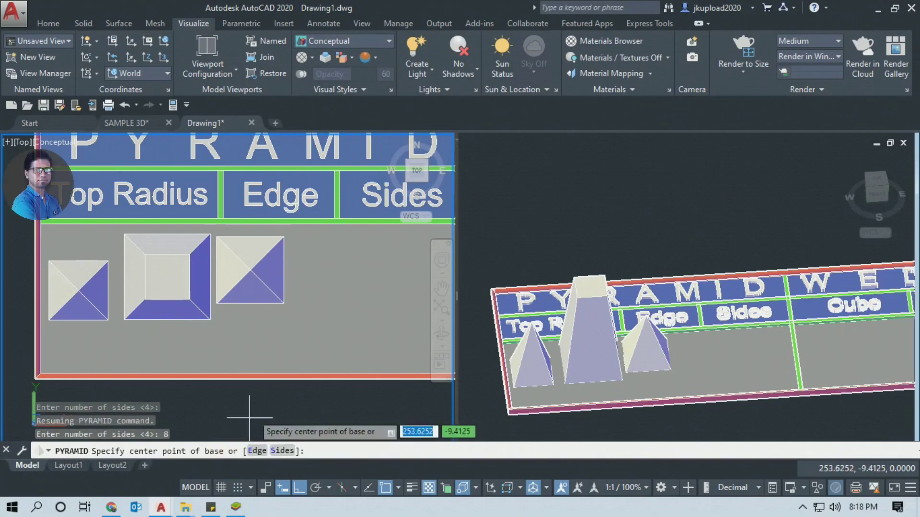
Step: Place the eight-sided pyramid's base centre below the Sides heading and draw its base so the octagon fits inside the cell
middle_click_drag(366, 369, 311, 379)
scroll(311, 331, "up", 2)
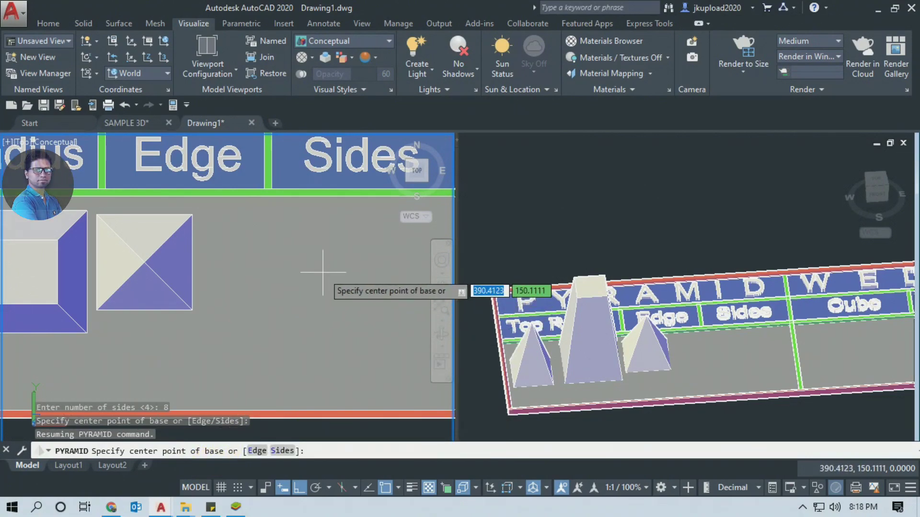
middle_click_drag(341, 289, 302, 273)
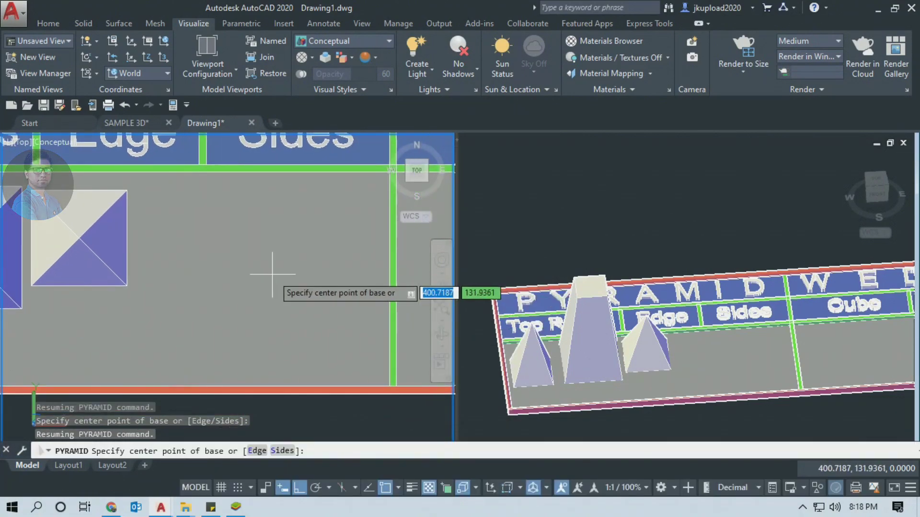
left_click(276, 272)
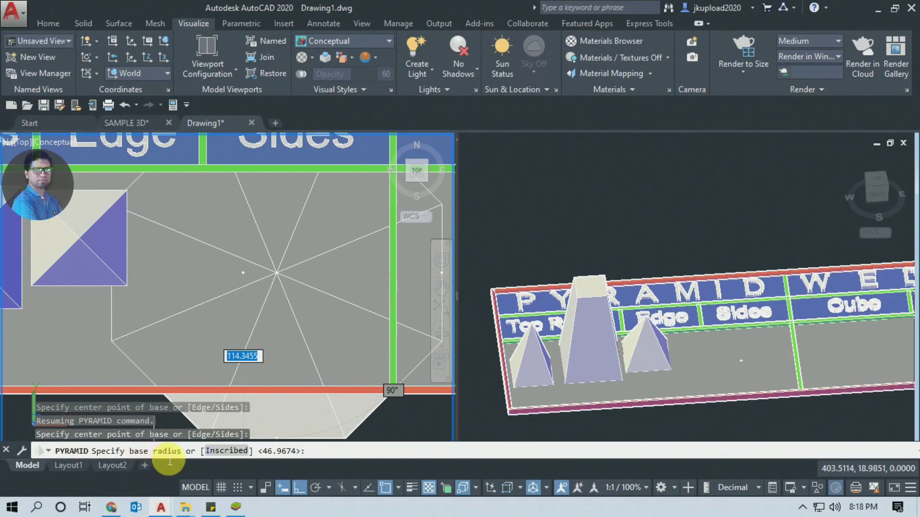
left_click(278, 339)
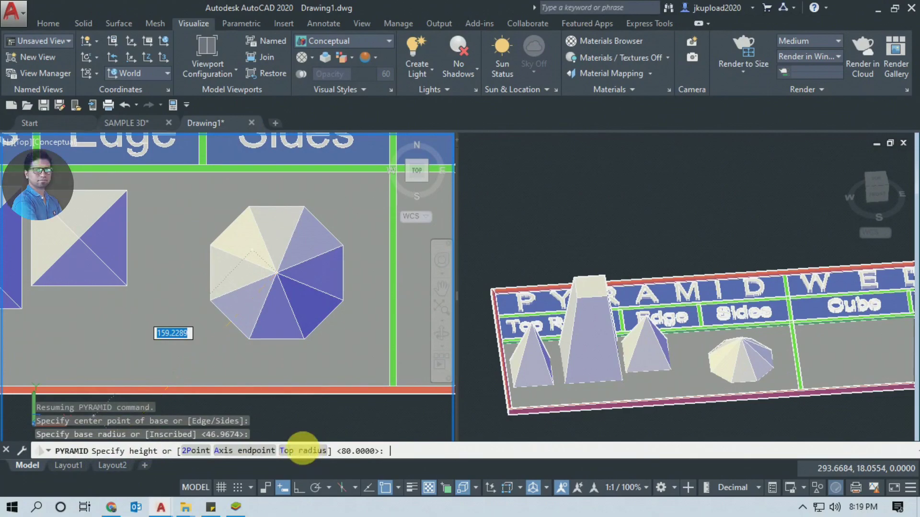
Step: Use the Top Radius option to give the eight-sided pyramid a smaller flat top, and finish it with a height of 180
left_click(303, 450)
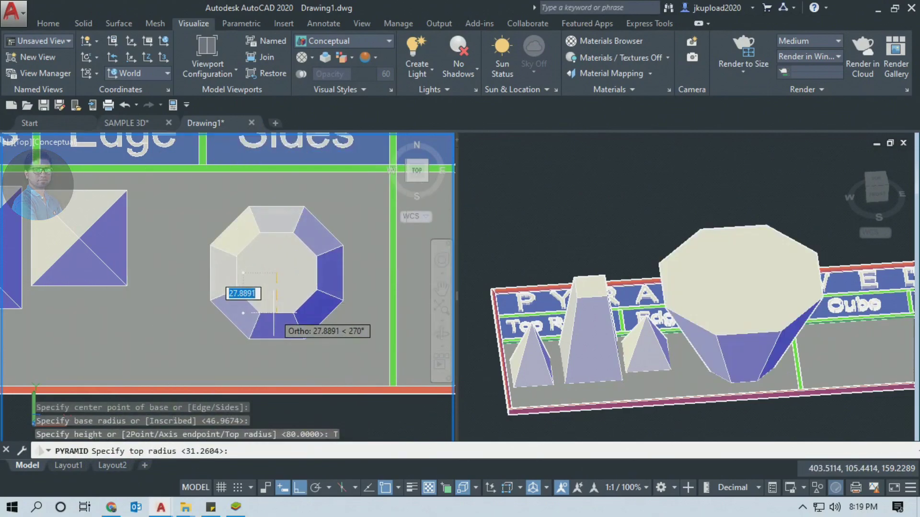
left_click(269, 307)
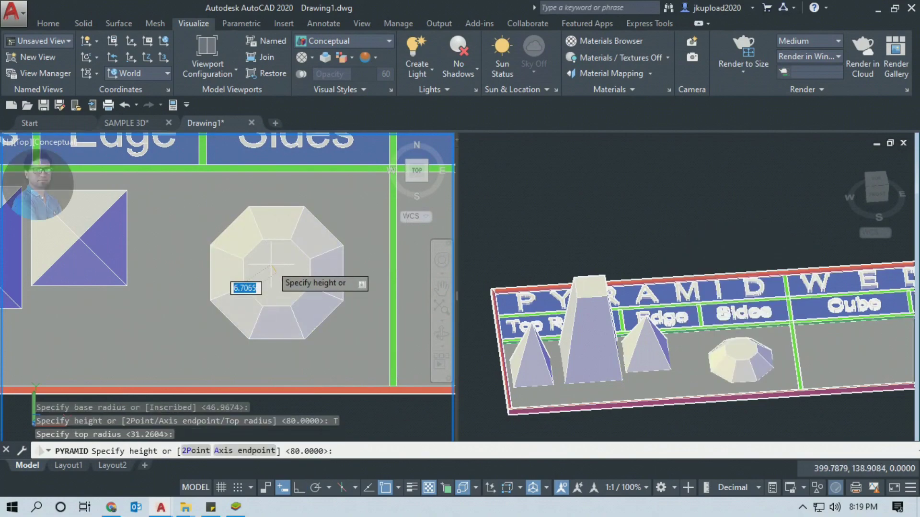
key("Return")
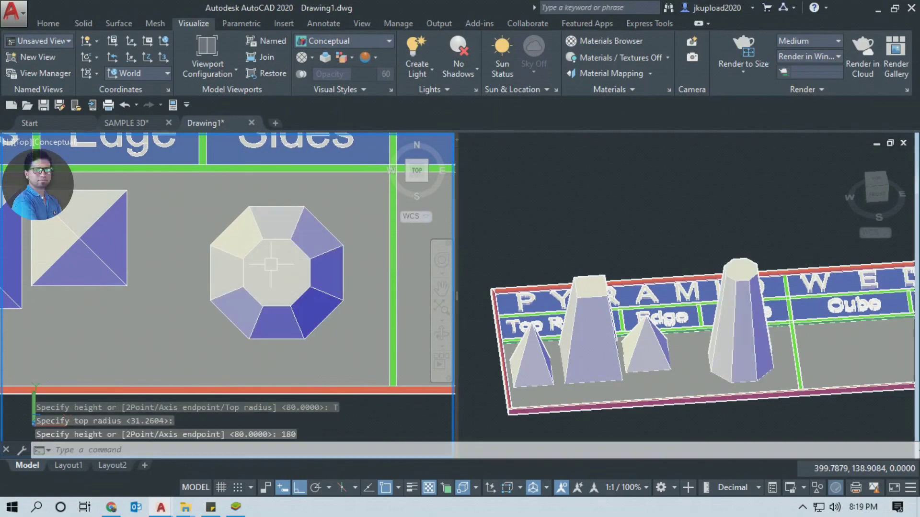
Step: In the 3D viewport, stretch the eight-sided frustum's top radius grip outward to make its top face wider than its base
left_click(703, 362)
middle_click_drag(776, 357, 757, 361, "shift")
scroll(775, 335, "up", 5)
scroll(661, 353, "down", 5)
scroll(637, 340, "up", 5)
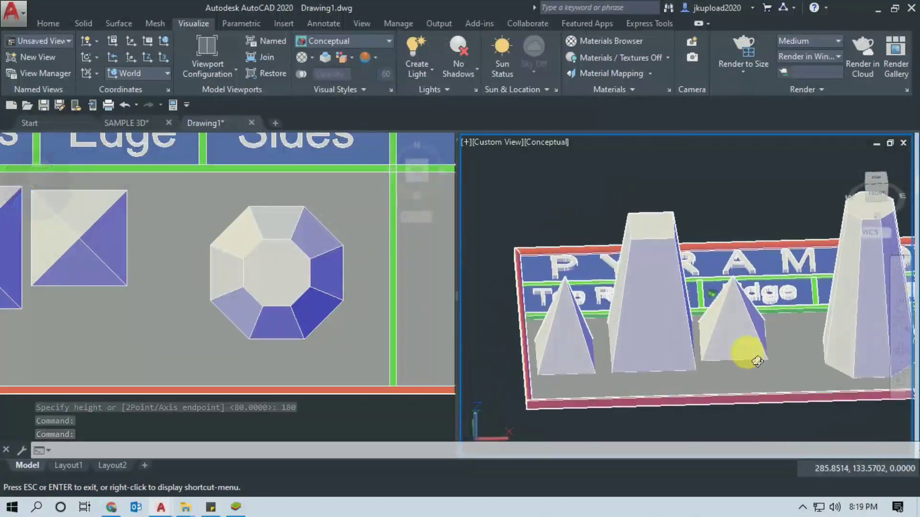
scroll(757, 361, "down", 3)
scroll(762, 312, "up", 7)
left_click(764, 295)
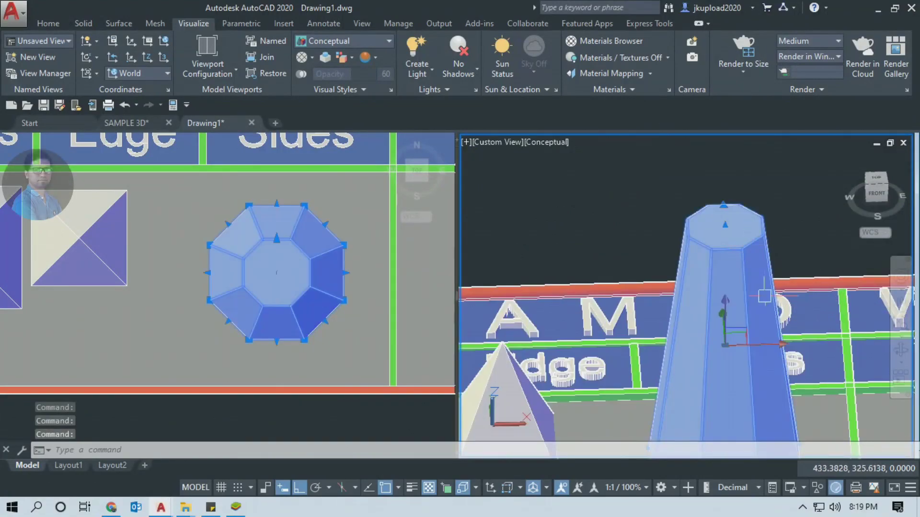
scroll(727, 211, "up", 2)
left_click(721, 201)
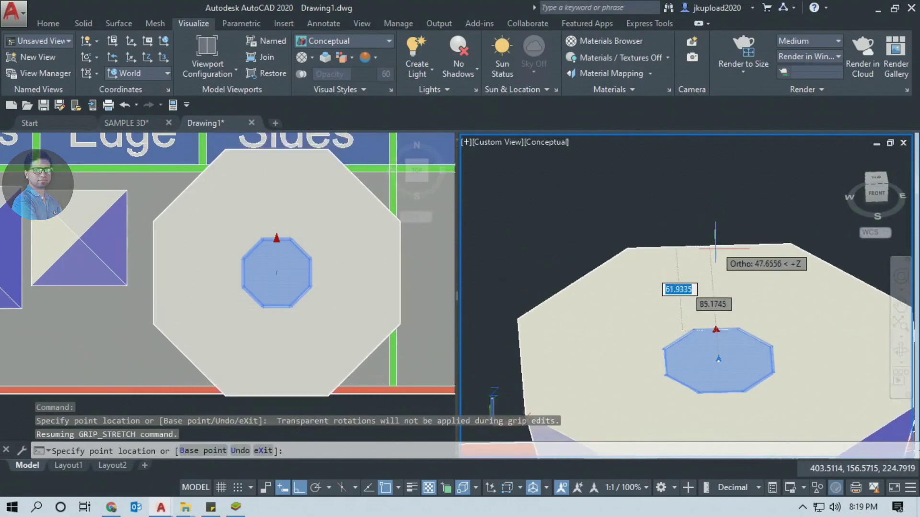
left_click(685, 269)
scroll(755, 335, "down", 3)
key("Escape")
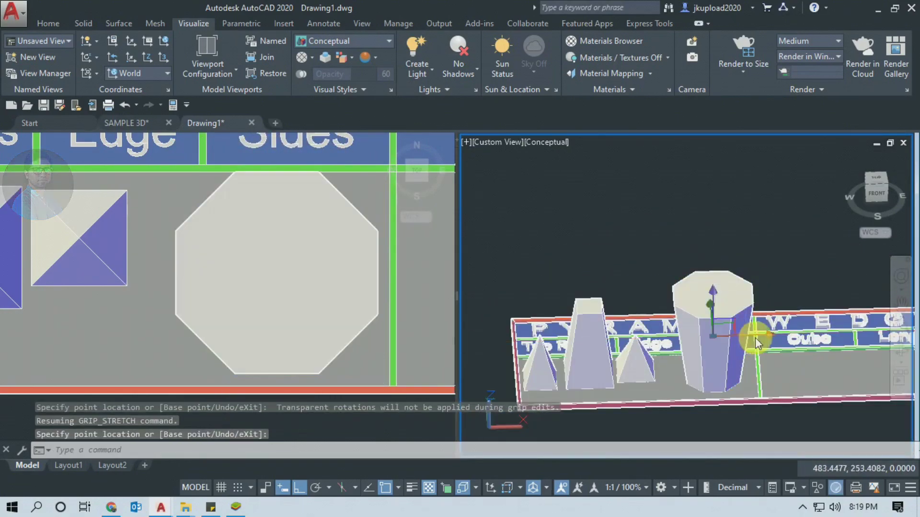
Step: Try widening the top face of the four-sided frustum by stretching its top radius grip in the 3D viewport
middle_click_drag(755, 335, 513, 322, "shift")
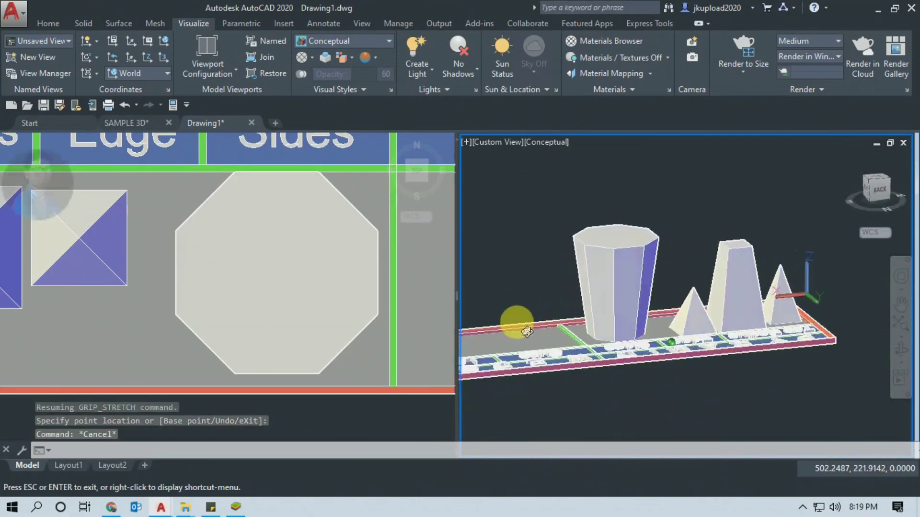
scroll(735, 278, "up", 5)
left_click(736, 278)
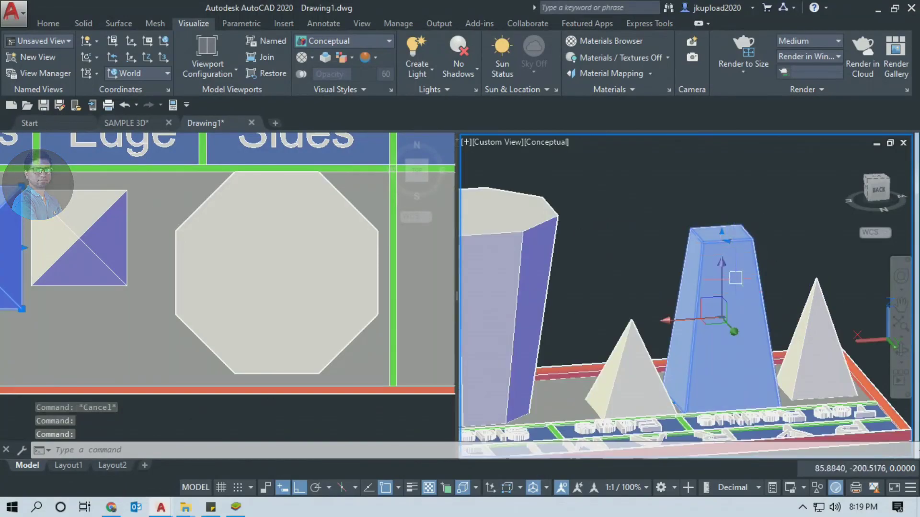
left_click(722, 232)
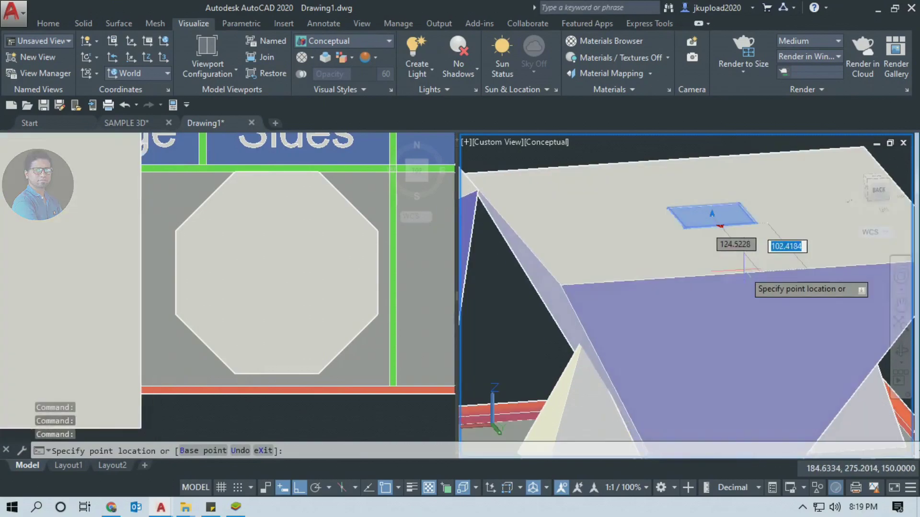
left_click(742, 262)
left_click(717, 204)
middle_click_drag(717, 204, 711, 113, "shift")
middle_click_drag(711, 178, 746, 196, "shift")
key("Escape")
Step: Start a wedge in the Top viewport, placing its first corner near the board's lower edge just inside the Cube column
middle_click_drag(776, 311, 738, 330, "shift")
scroll(738, 330, "up", 3)
scroll(738, 330, "up", 3)
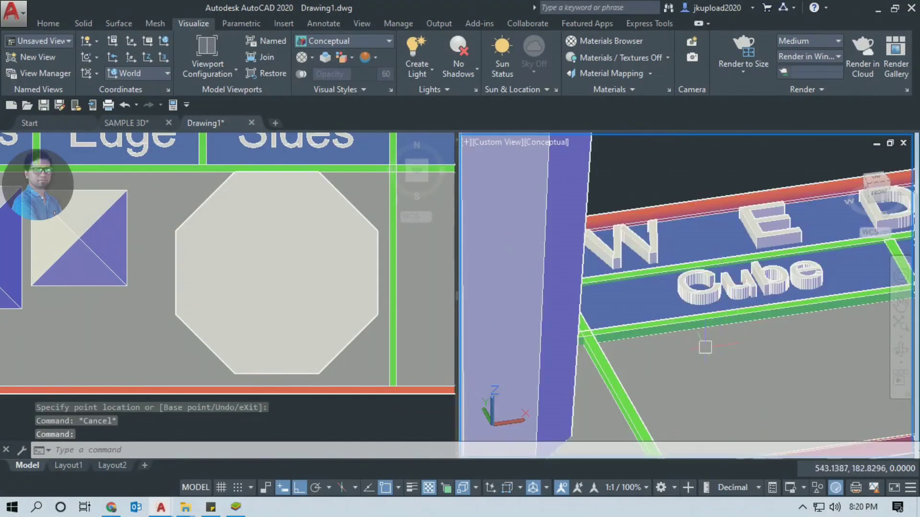
scroll(738, 330, "down", 5)
scroll(738, 331, "up", 6)
left_click(273, 311)
scroll(273, 311, "down", 3)
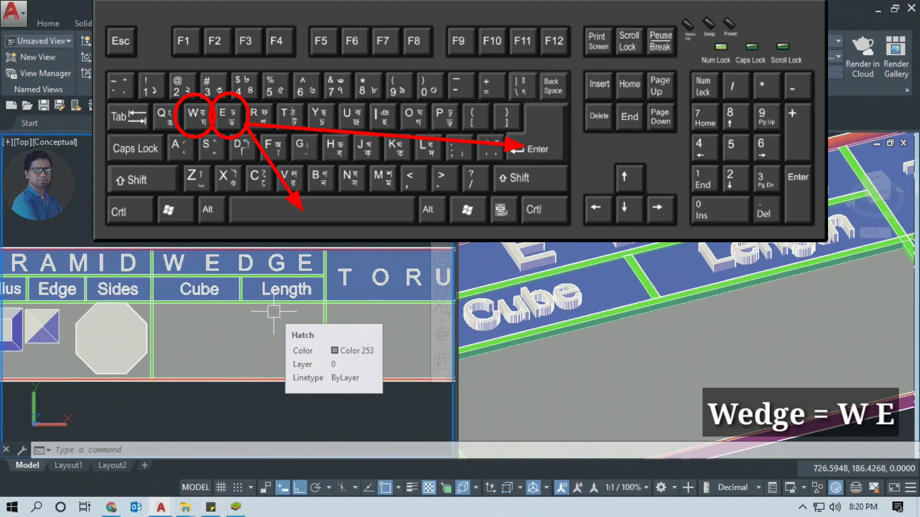
type("WE")
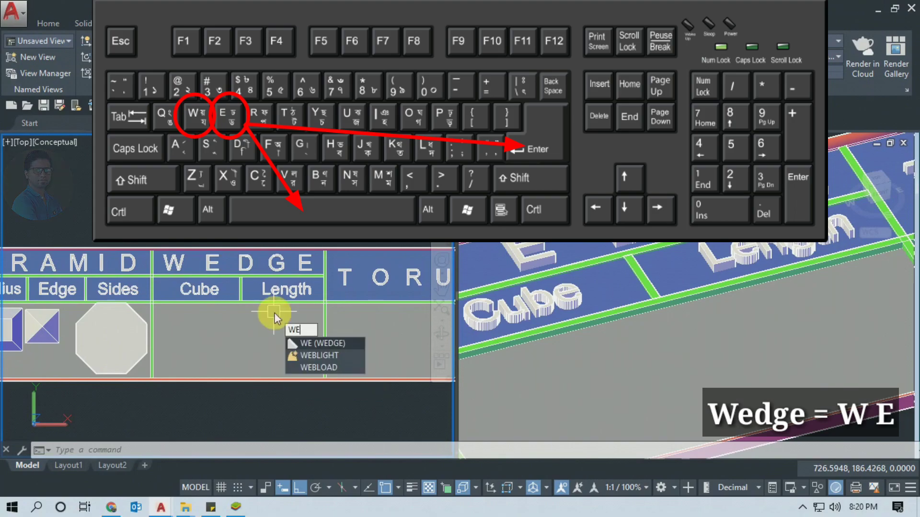
key("Return")
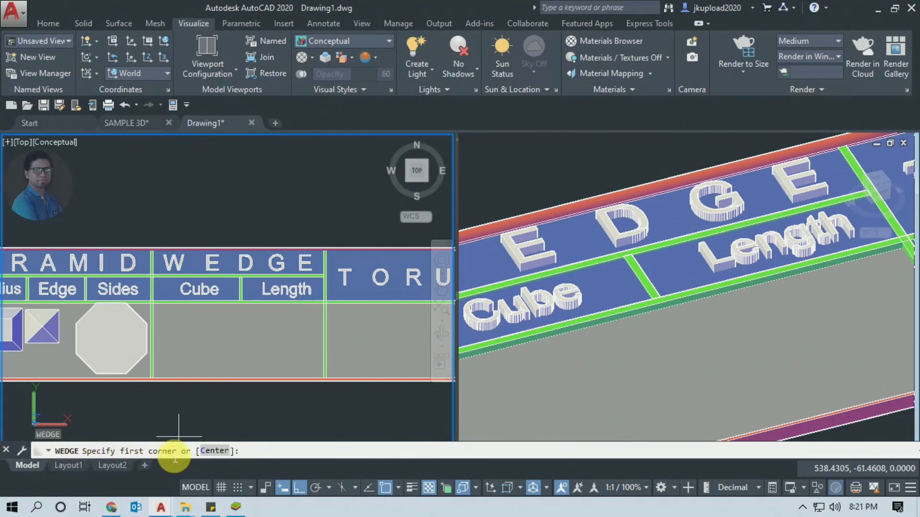
scroll(145, 320, "up", 4)
mouse_move(207, 300)
middle_mouse_down()
mouse_move(226, 335)
mouse_move(184, 332)
middle_mouse_up()
scroll(225, 335, "down", 5)
scroll(206, 329, "up", 5)
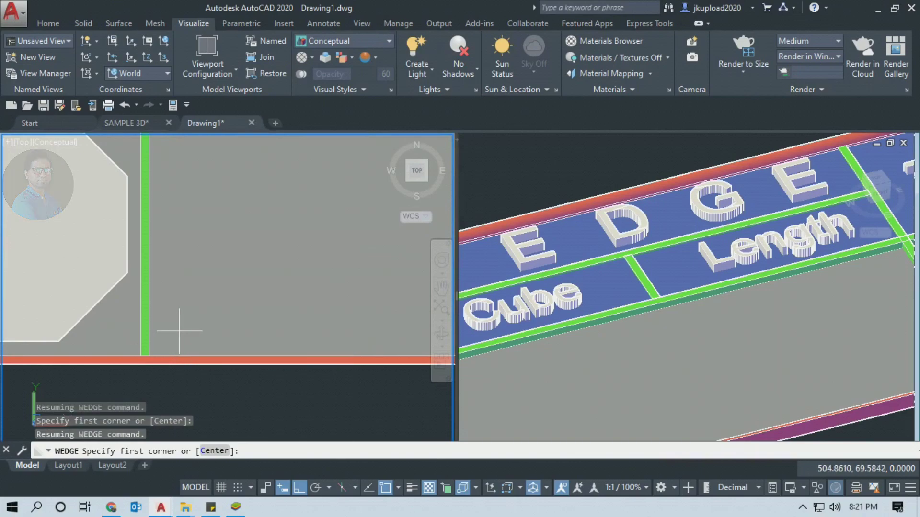
left_click(179, 331)
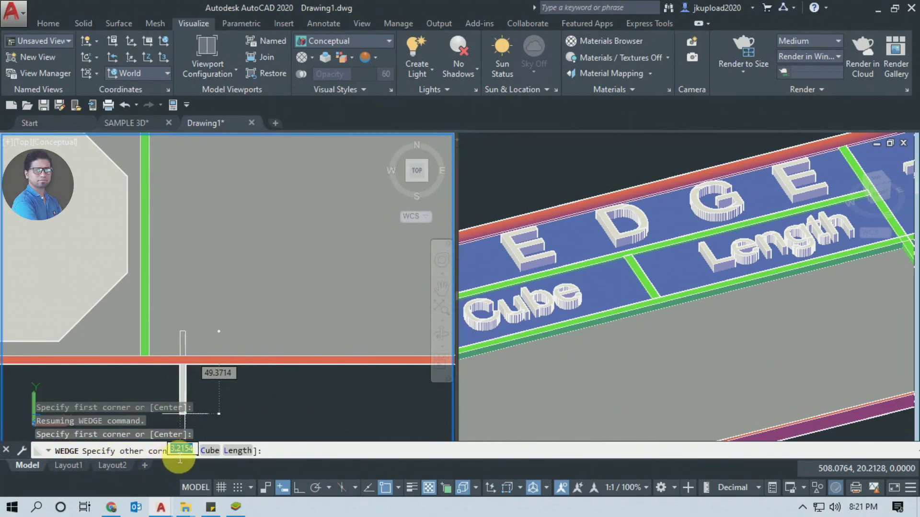
Step: Set the wedge's opposite corner for a base about 126 by 37 and enter its height
scroll(254, 306, "down", 4)
scroll(257, 304, "up", 3)
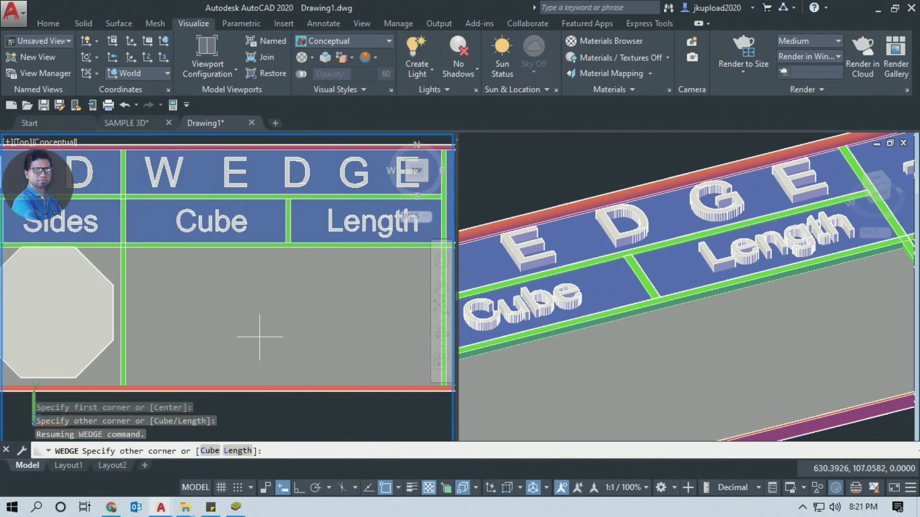
left_click(260, 339)
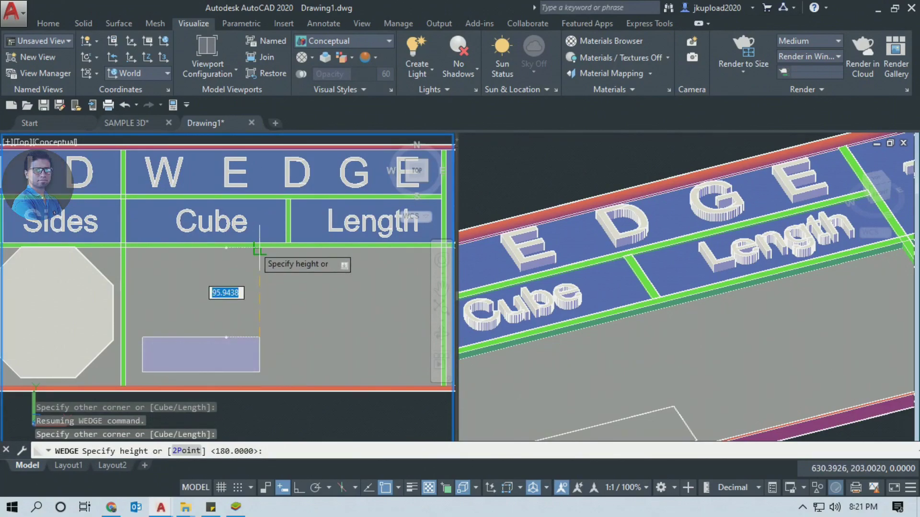
scroll(271, 305, "down", 2)
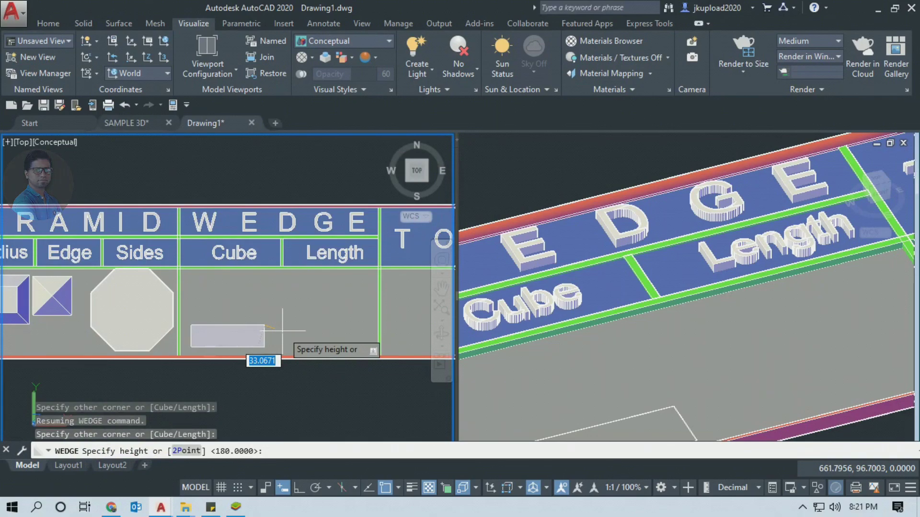
type("0")
key("Return")
Step: Examine the finished wedge up close and from different angles in the 3D viewport
left_click(725, 316)
scroll(725, 316, "down", 5)
middle_click_drag(724, 317, 700, 329, "shift")
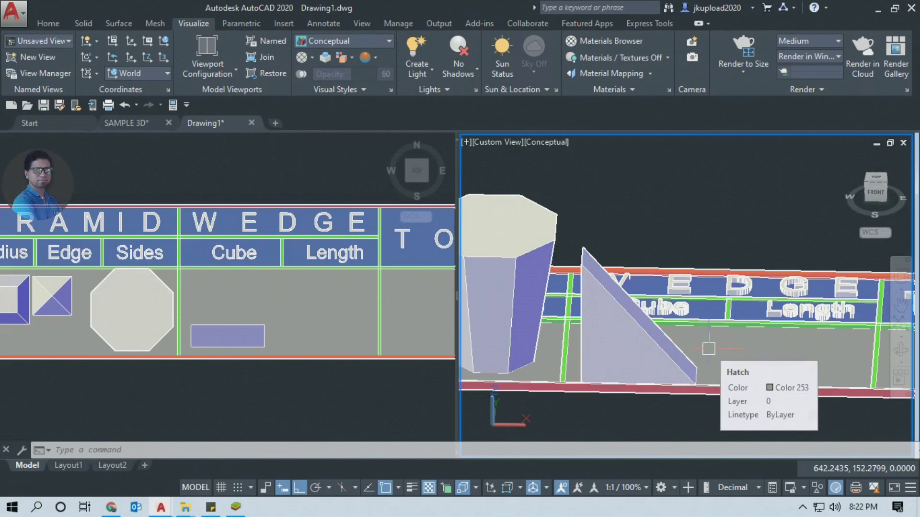
scroll(583, 386, "up", 5)
middle_click_drag(582, 385, 660, 400, "shift")
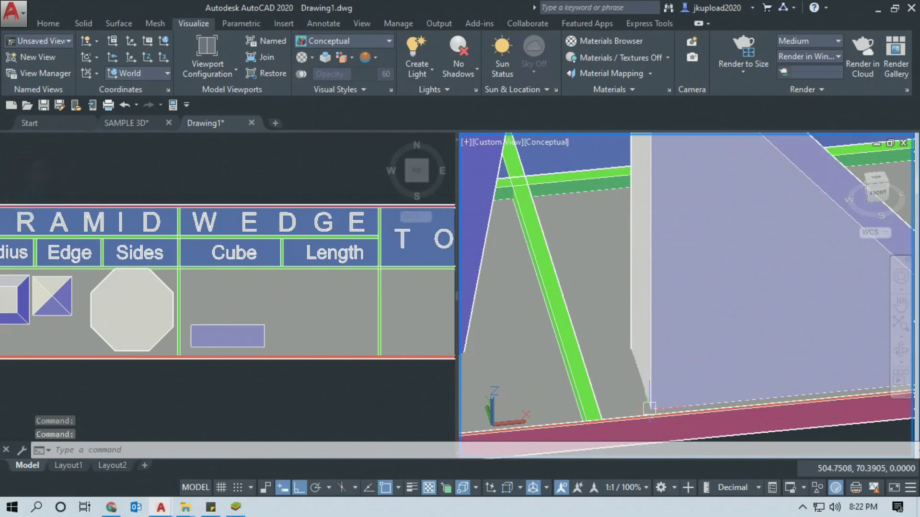
scroll(649, 408, "down", 5)
middle_click_drag(649, 408, 645, 425, "shift")
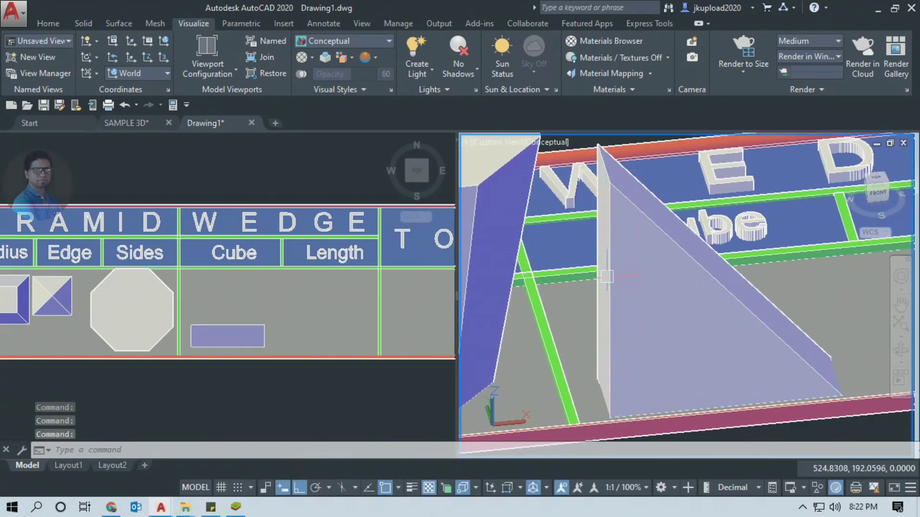
scroll(607, 290, "down", 3)
scroll(685, 315, "down", 3)
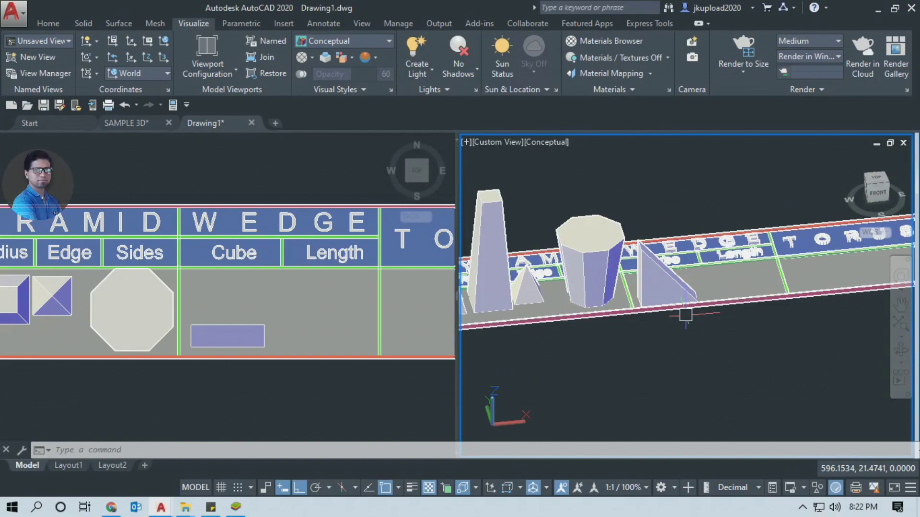
Step: Begin a second wedge in the Top viewport, placing its first corner above the first wedge, just below the Cube heading
left_click(350, 394)
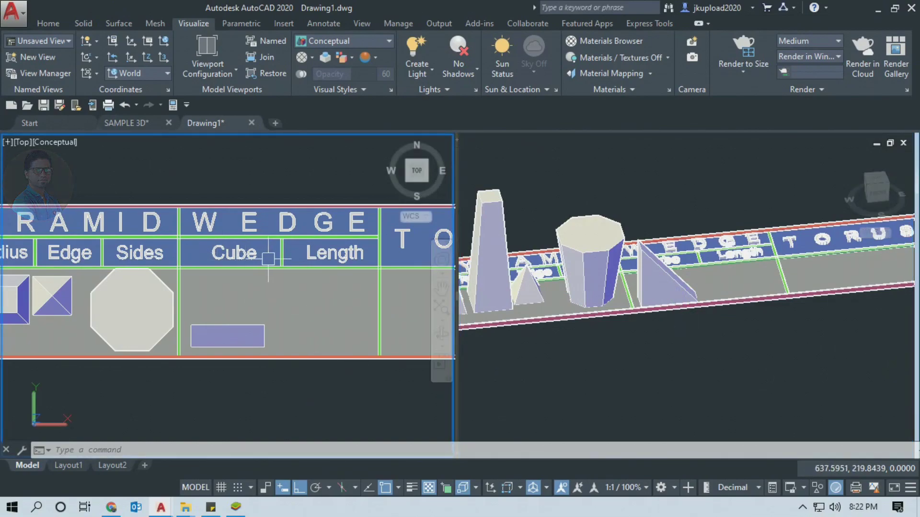
scroll(210, 287, "up", 3)
type("p")
key("Return")
left_click_drag(257, 303, 200, 305)
key("Escape")
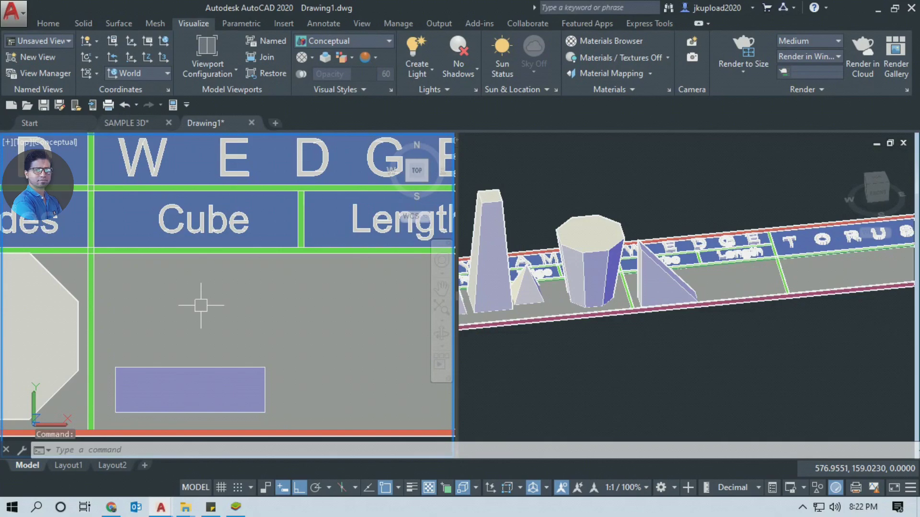
type("we")
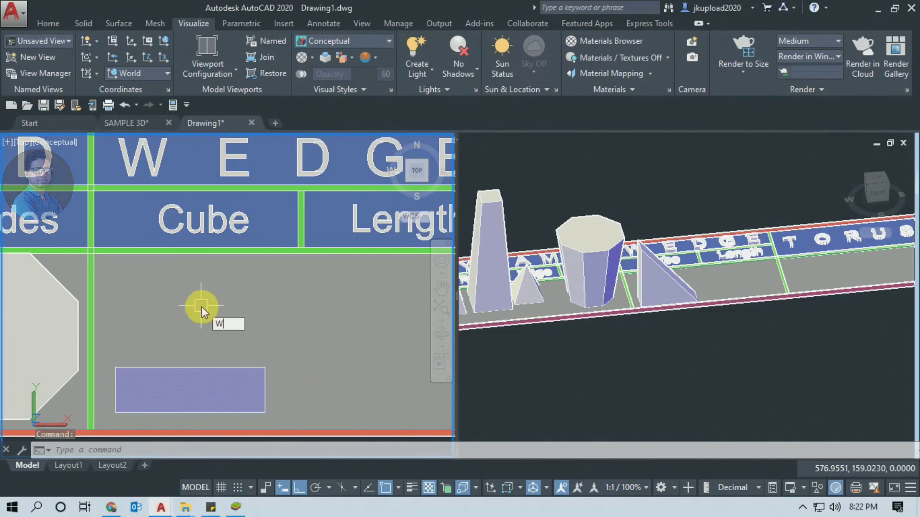
key("Return")
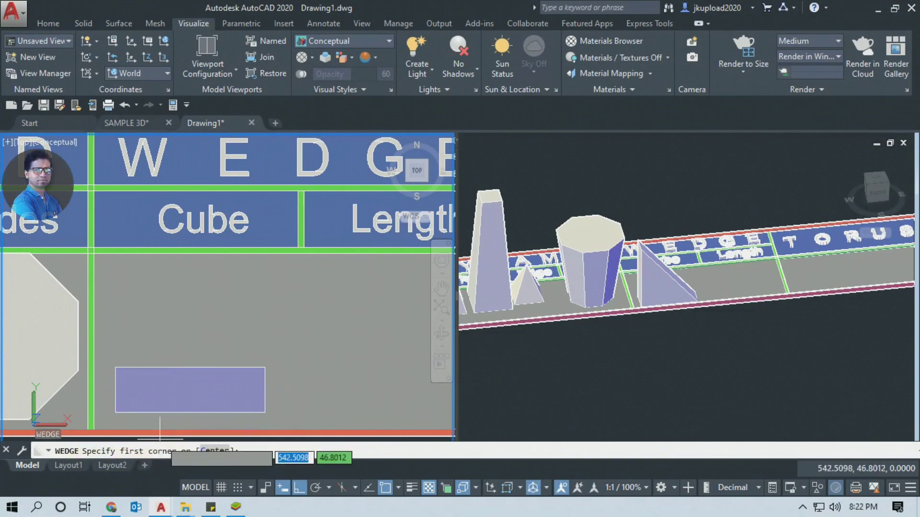
left_click(128, 268)
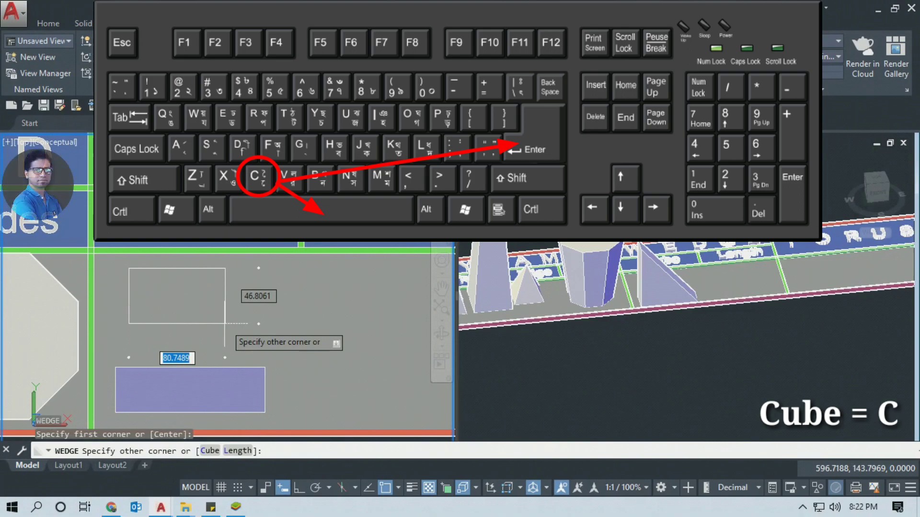
Step: Complete the second wedge with the Cube option, turning Ortho off and setting its equal side length to about 151
type("c")
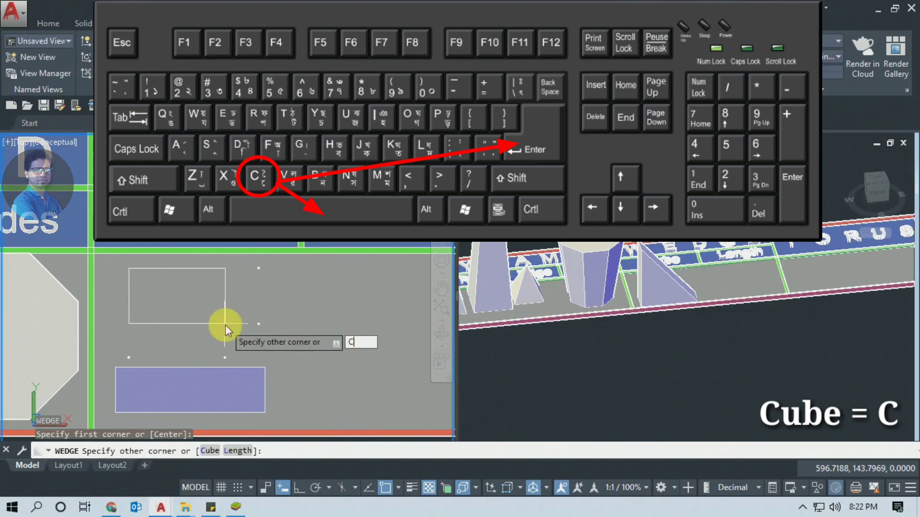
key("Return")
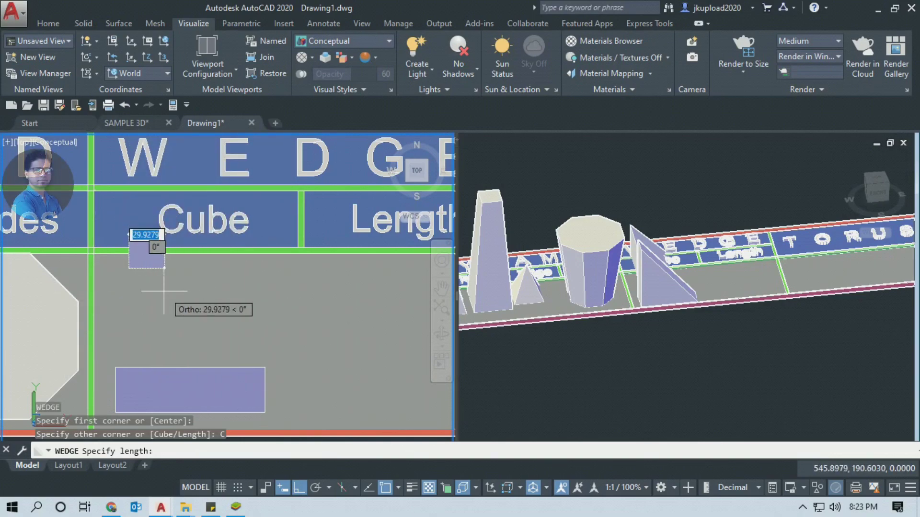
key("F8")
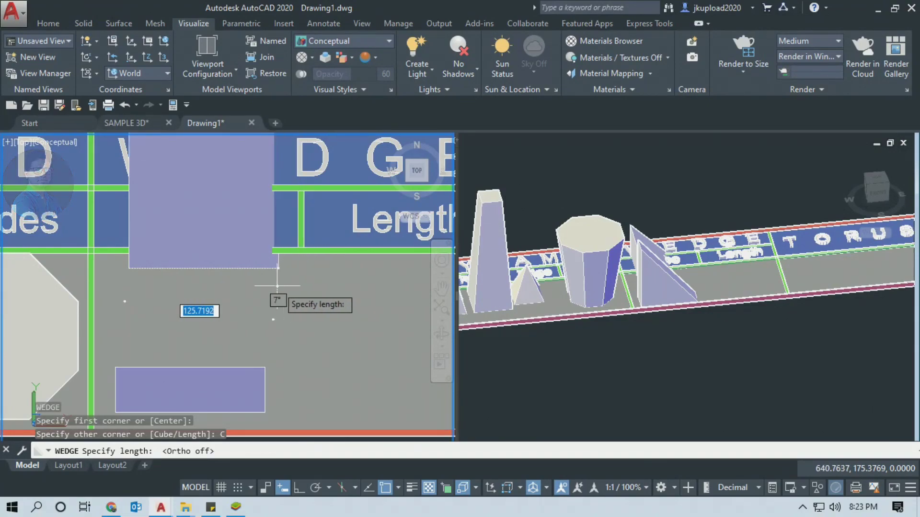
left_click(308, 286)
Step: Move the cube wedge down in the Top viewport so its lower edge sits just above the first wedge
left_click(244, 270)
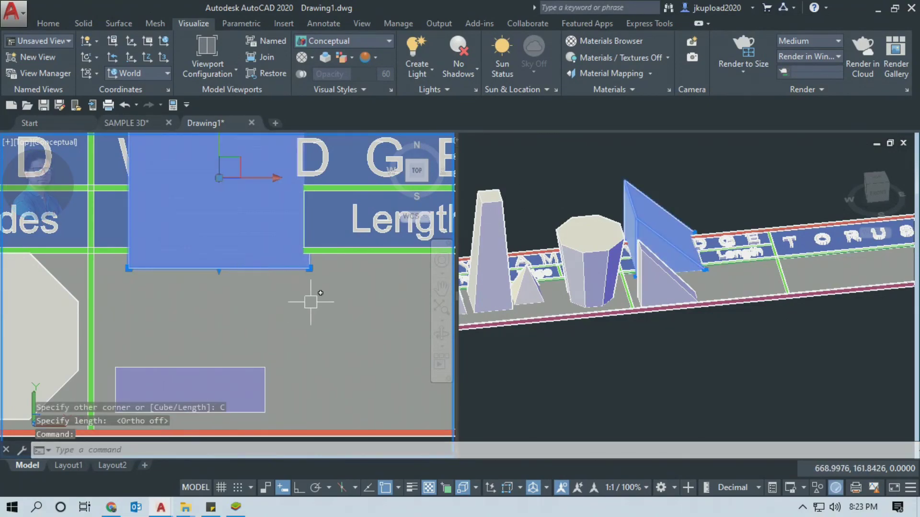
type("m")
key("Return")
left_click(350, 288)
scroll(343, 380, "down", 5)
scroll(288, 339, "up", 3)
key("Escape")
Step: Shrink the cube wedge's base to roughly half its size by pulling its lower-right corner grip inward
left_click(278, 311)
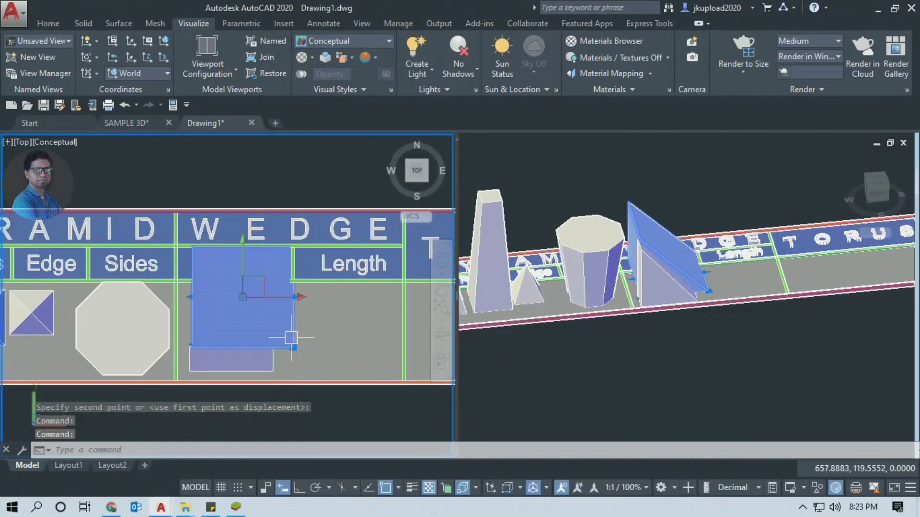
scroll(288, 350, "up", 3)
left_click(300, 344)
key("Escape")
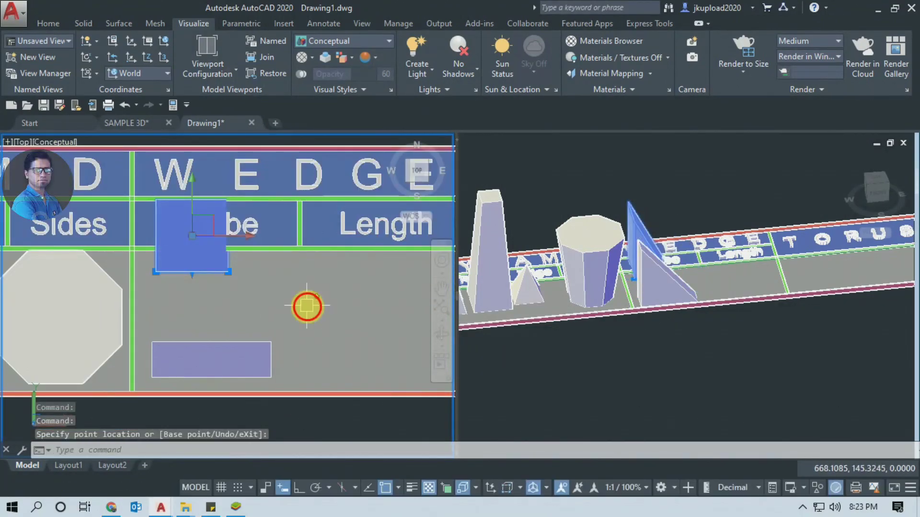
Step: Move the reduced cube wedge down into the grey cell between the Cube heading and the first wedge
type("m")
key("Return")
left_click(326, 290)
left_click(319, 339)
Step: Examine the resized cube wedge beside the first wedge from several angles in the 3D viewport, leaving any grip edit unapplied
middle_click_drag(626, 343, 746, 226, "shift")
scroll(747, 227, "up", 2)
left_click(689, 297)
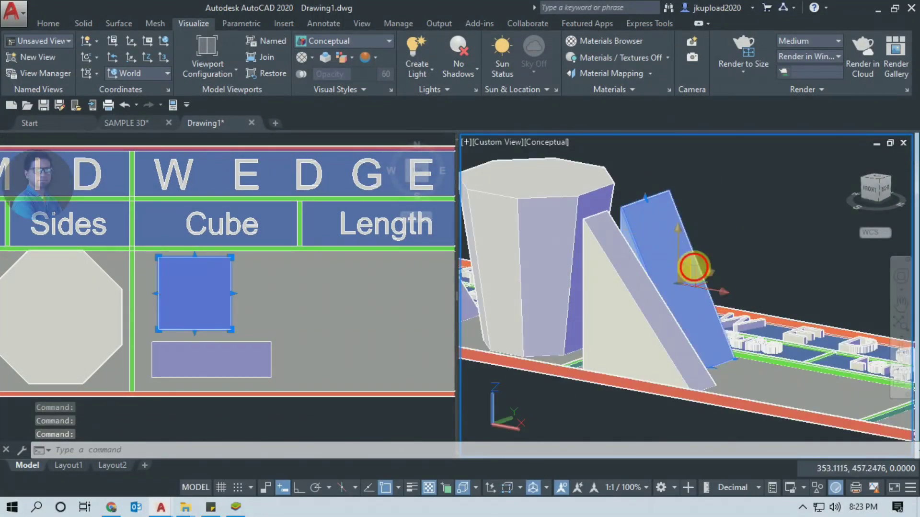
middle_click_drag(740, 352, 730, 213, "shift")
left_click(710, 194)
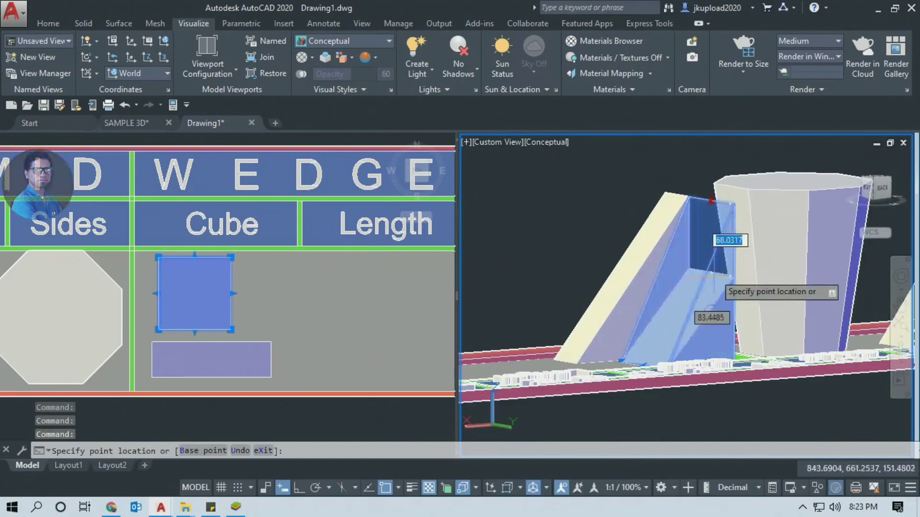
scroll(748, 292, "up", 3)
scroll(753, 288, "down", 5)
middle_click_drag(753, 288, 690, 288, "shift")
key("Escape")
middle_click_drag(629, 315, 527, 320, "shift")
middle_click_drag(599, 292, 633, 297, "shift")
scroll(680, 297, "down", 3)
scroll(669, 329, "up", 3)
middle_click_drag(661, 331, 740, 309, "shift")
Step: Start a third wedge in the Top viewport, placing its first corner in the lower part of the Length cell
left_click(362, 343)
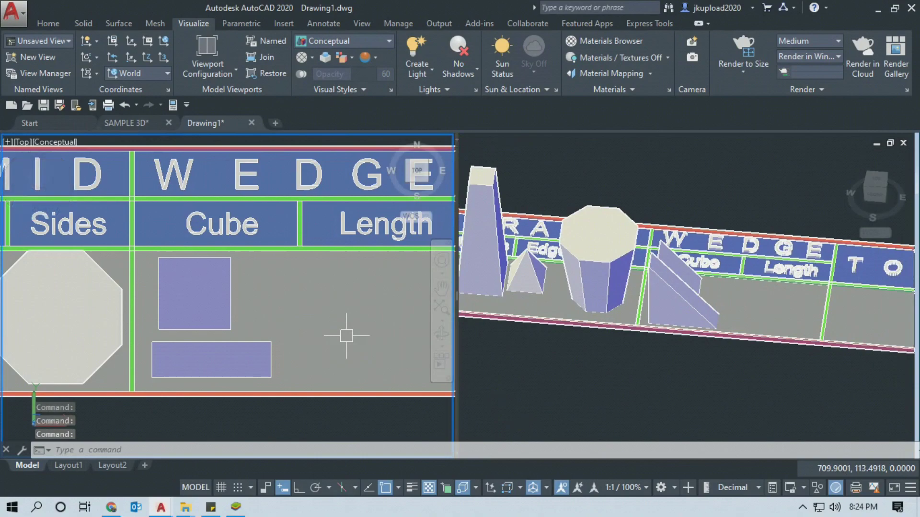
middle_click_drag(361, 331, 245, 320)
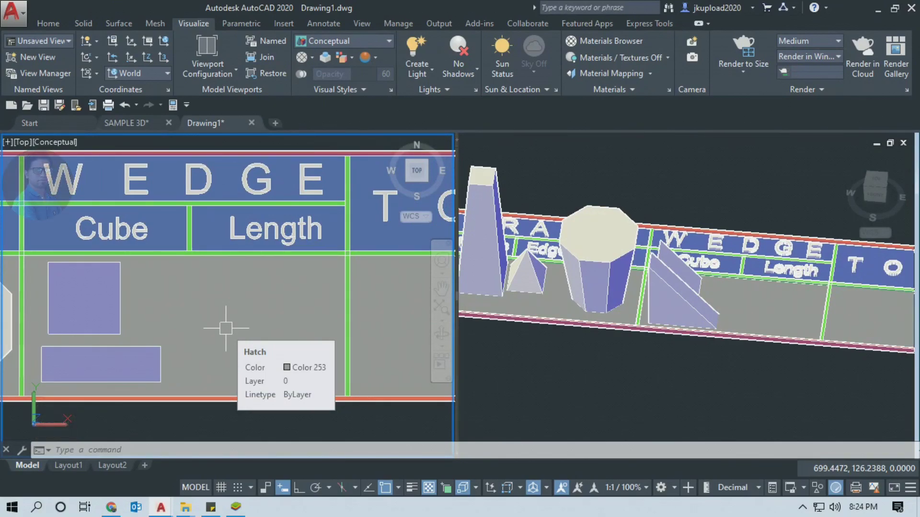
type("we")
key("Return")
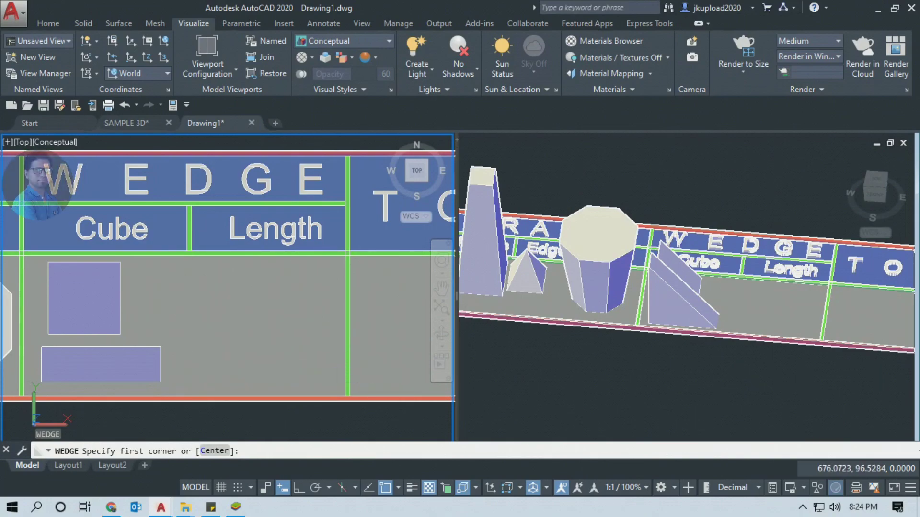
left_click(203, 356)
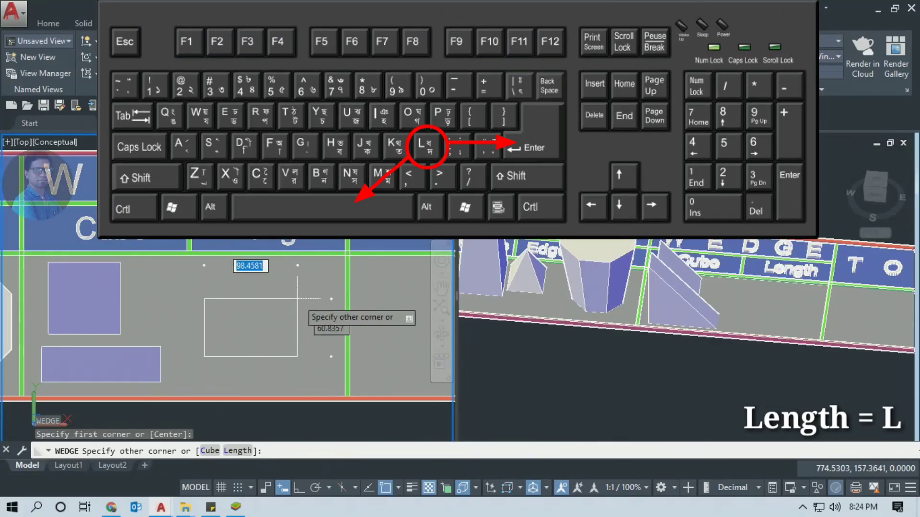
Step: Define the wedge with the Length option, using length 100, width 80 and height 120
type("L")
key("Return")
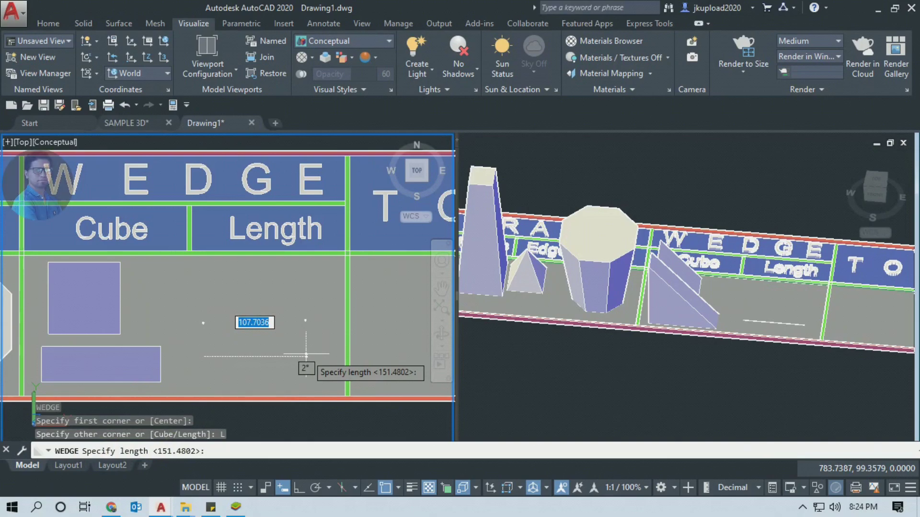
type("100")
key("Return")
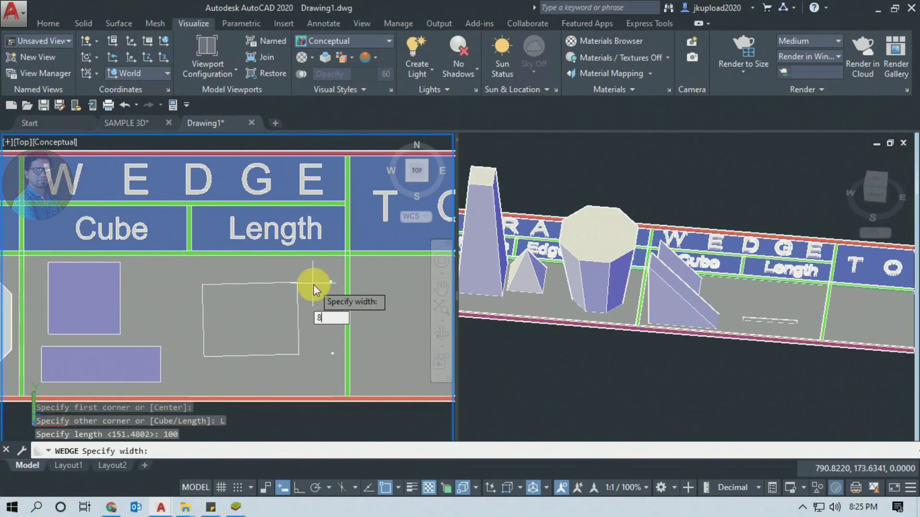
key("Return")
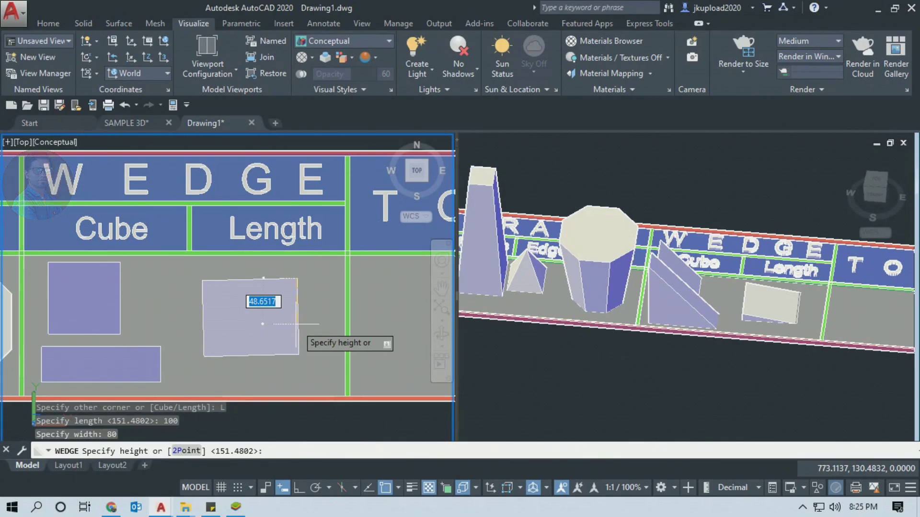
type("120")
key("Return")
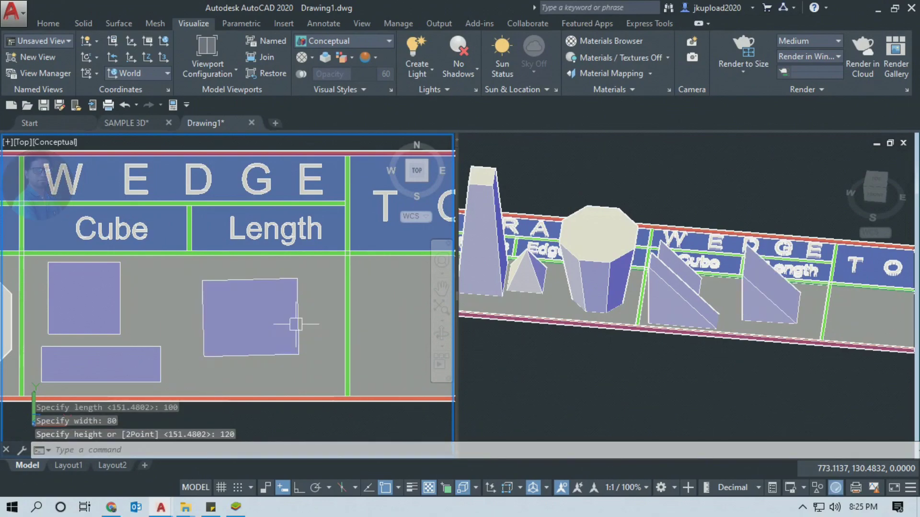
left_click(701, 376)
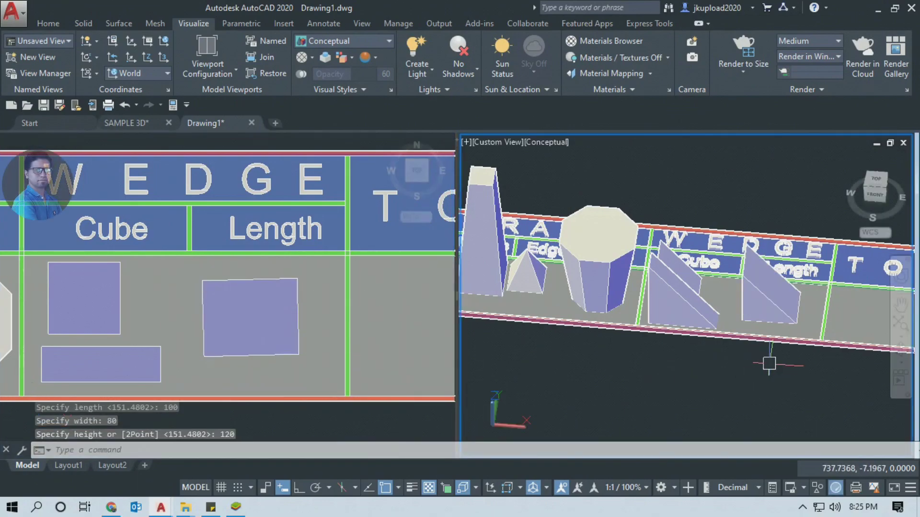
middle_click_drag(769, 363, 599, 345, "shift")
Step: Create a torus in the Top viewport, centred in the grey Torus cell, with a tube radius of about 14
left_click(240, 348)
scroll(239, 349, "down", 2)
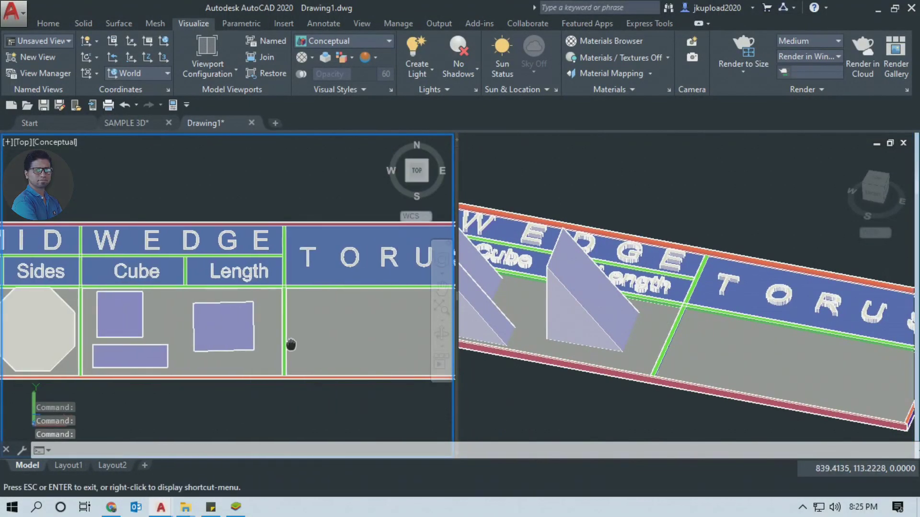
middle_click_drag(390, 283, 271, 283)
scroll(308, 308, "down", 2)
scroll(278, 322, "up", 1)
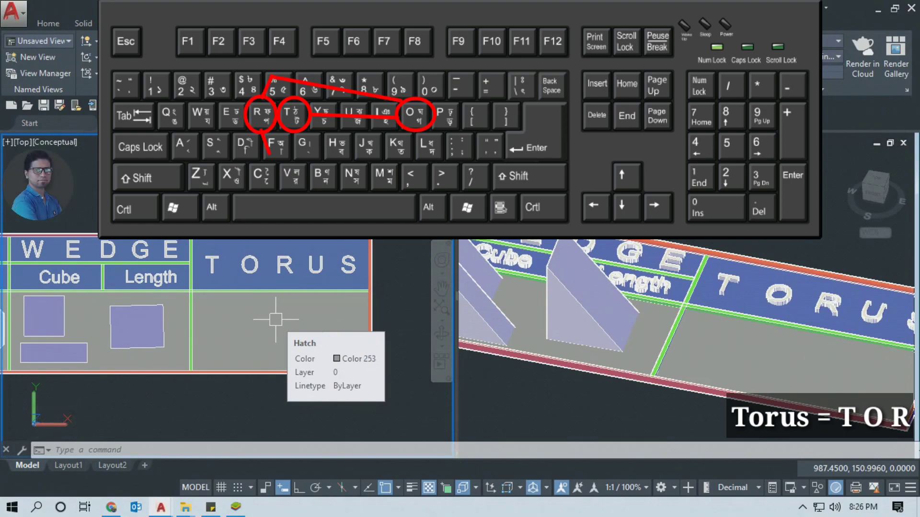
type("TO")
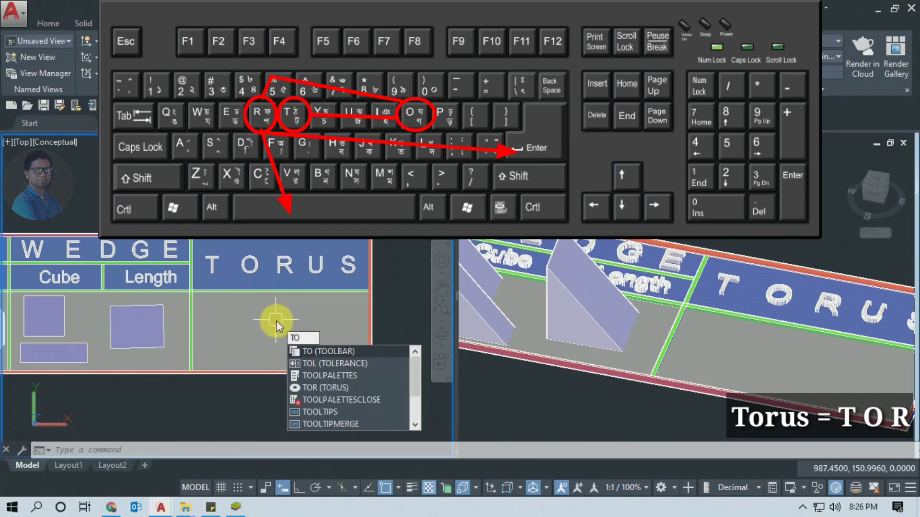
type("R")
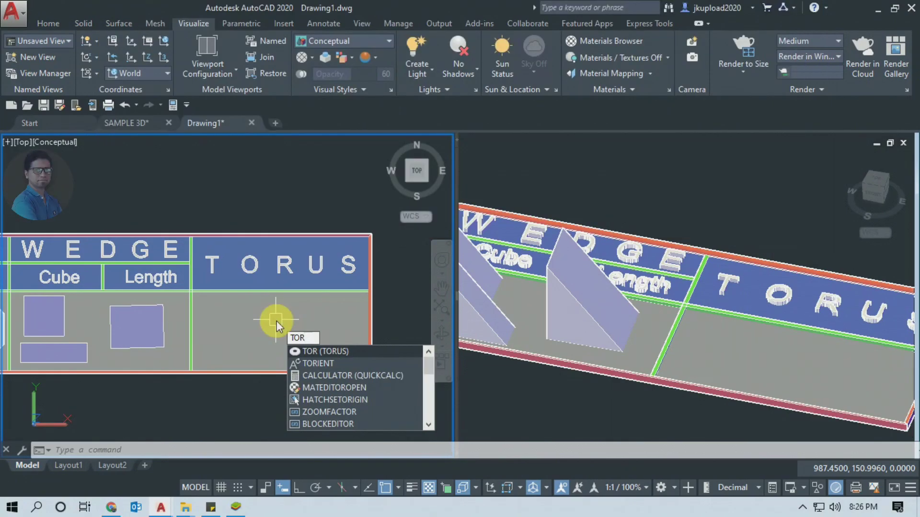
key("Return")
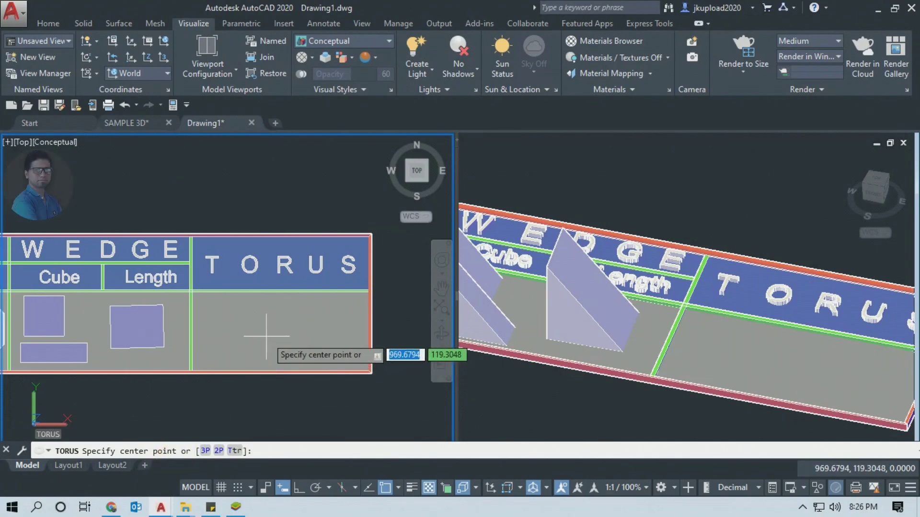
scroll(278, 335, "up", 3)
middle_click_drag(278, 334, 218, 303)
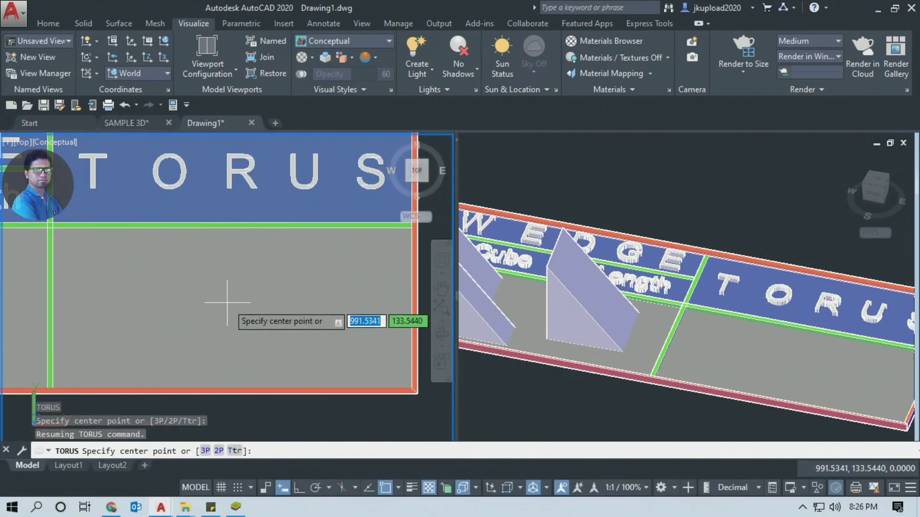
left_click(230, 307)
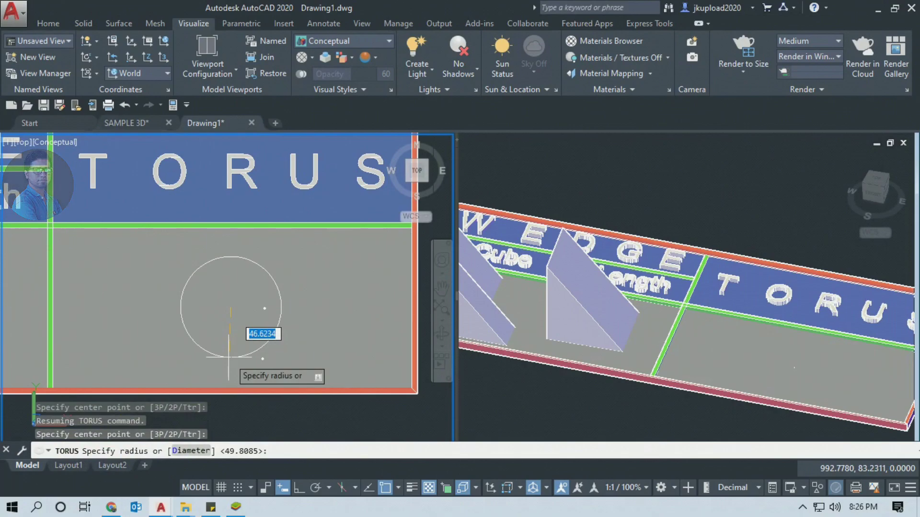
left_click(230, 347)
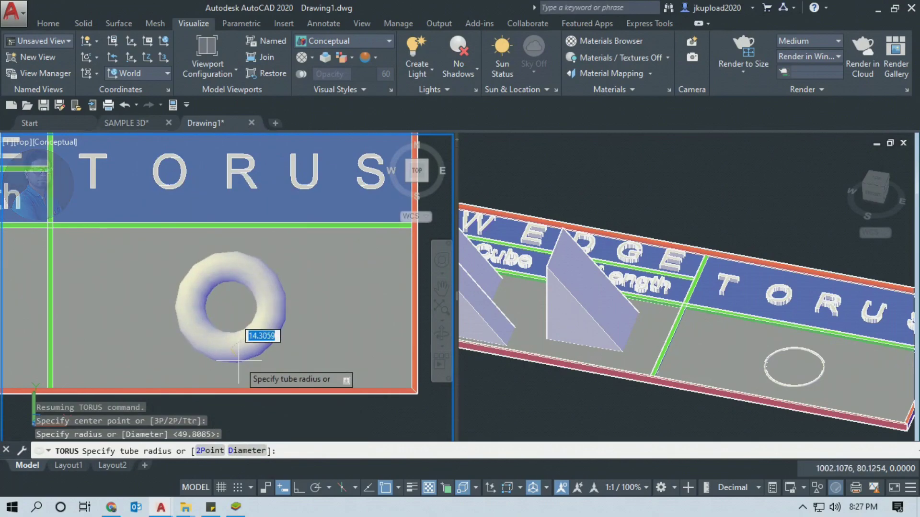
left_click(239, 359)
Step: Examine the finished torus in 3D from different angles and up close
middle_click_drag(336, 361, 287, 285, "shift")
middle_click_drag(549, 377, 718, 354, "shift")
left_click(298, 386)
middle_click_drag(298, 386, 274, 374, "shift")
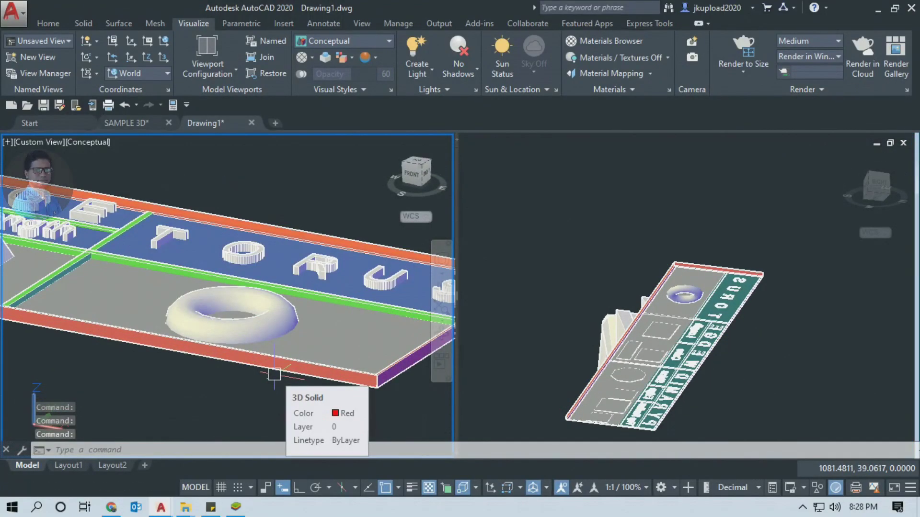
scroll(274, 374, "up", 6)
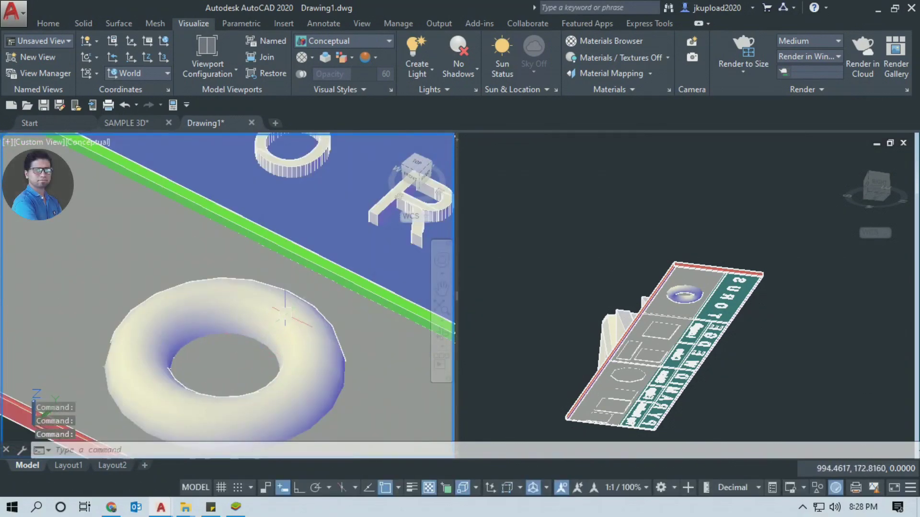